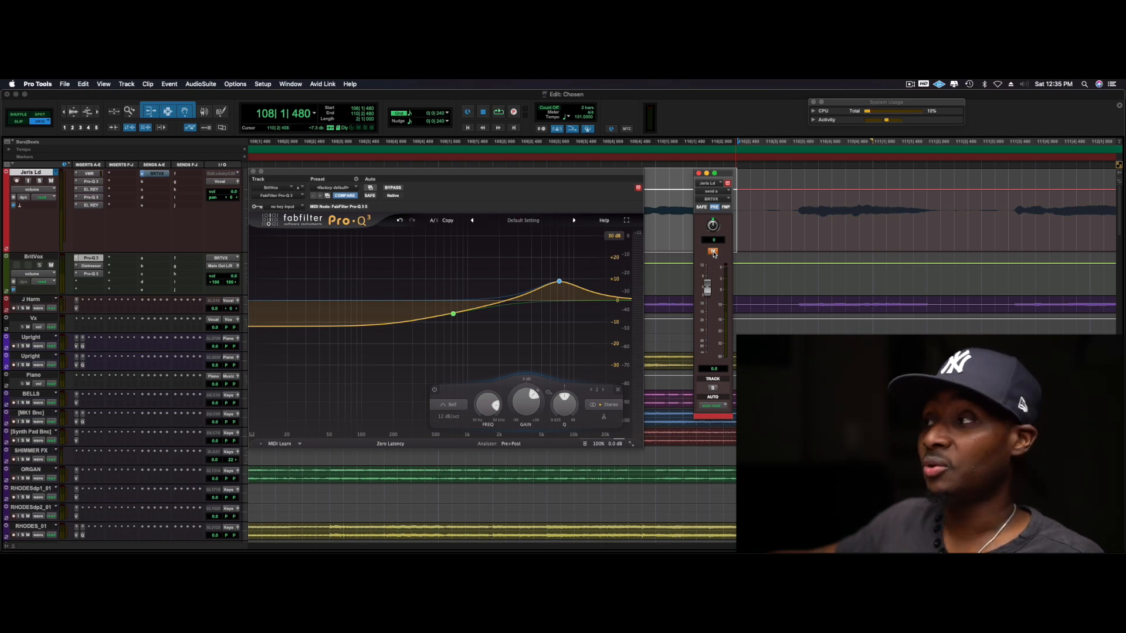
Step: Audition the lead vocal's BRTVX send during playback by toggling its mute, leaving the send unmuted
click(713, 252)
key(space)
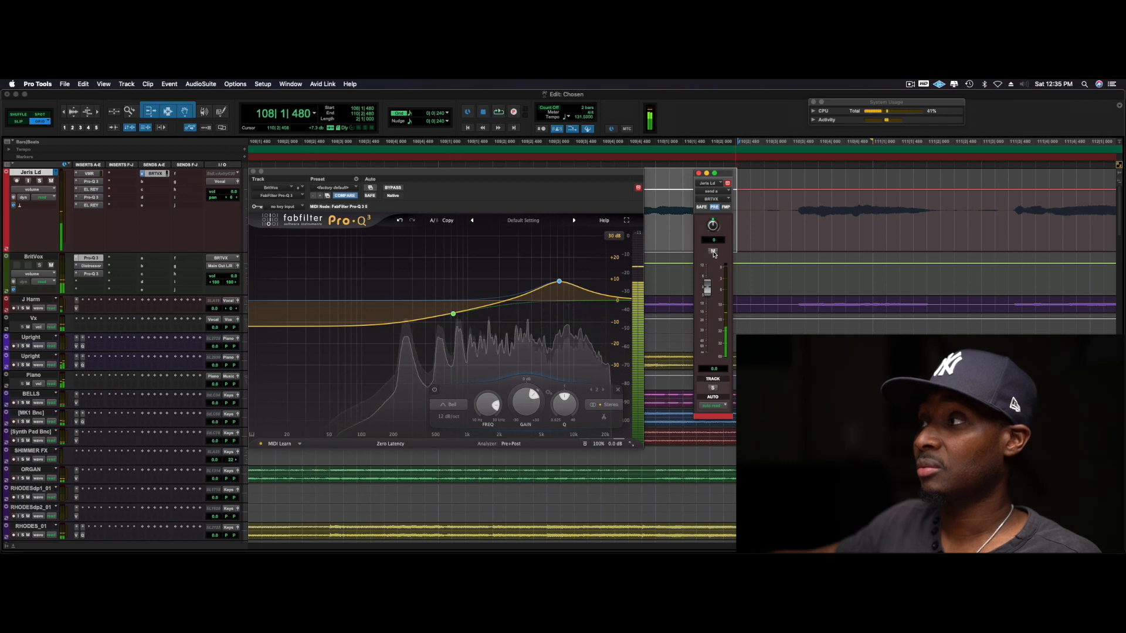
click(713, 252)
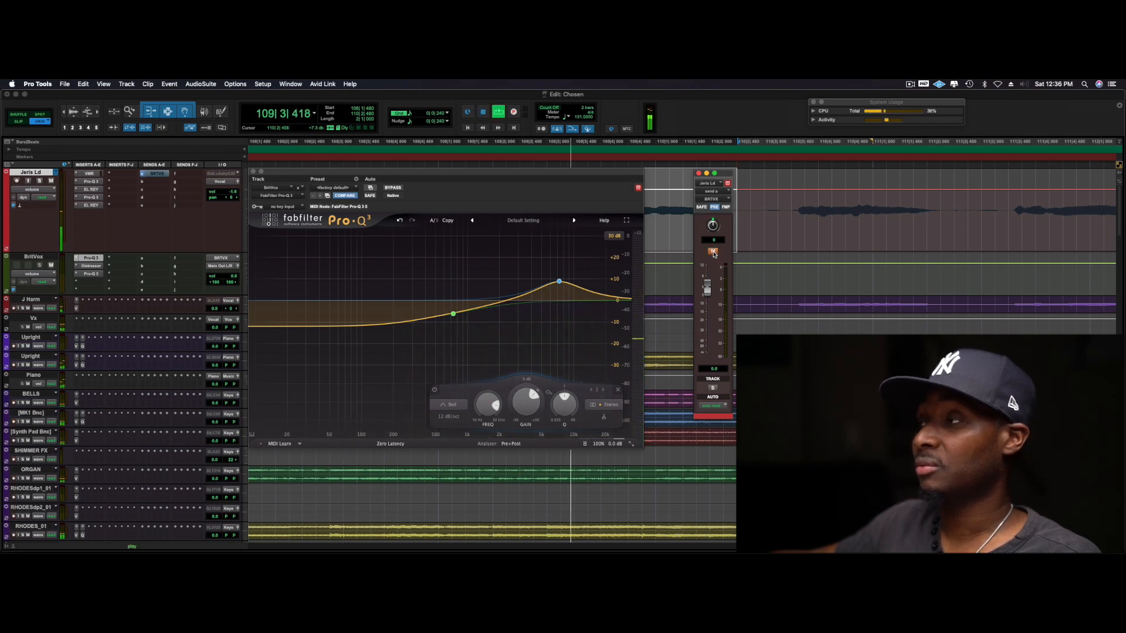
key(space)
click(713, 252)
key(space)
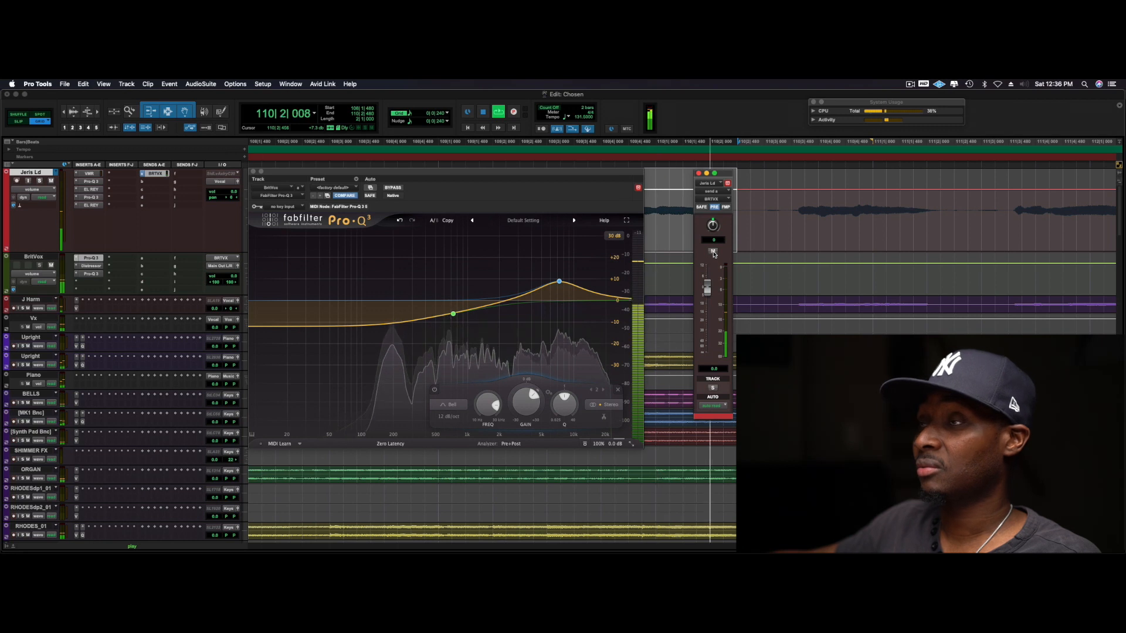
key(space)
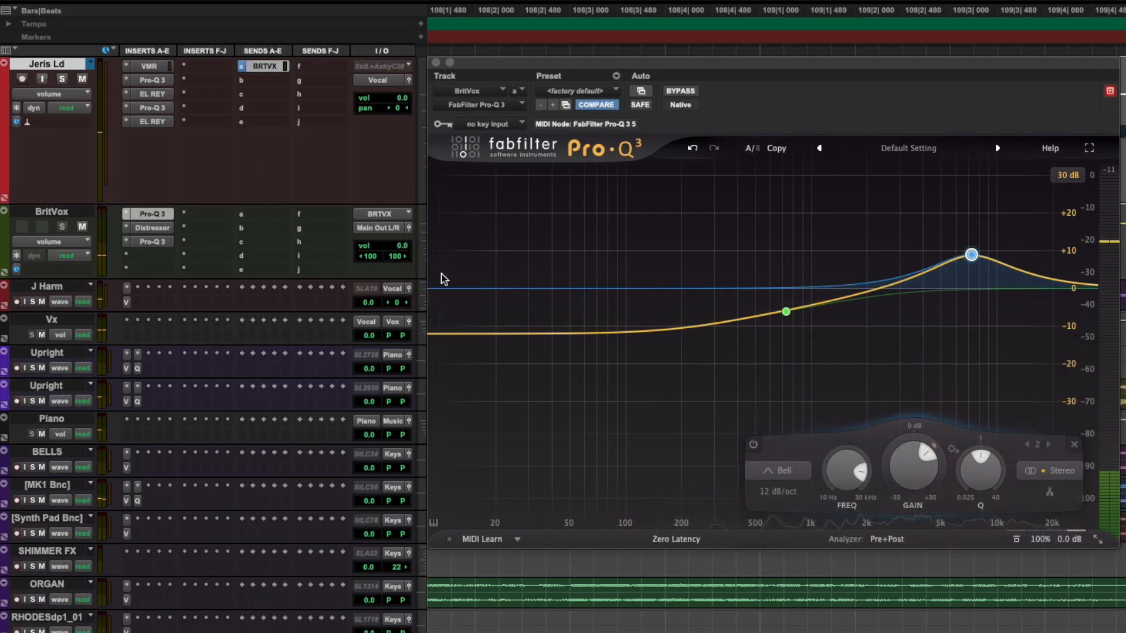
Step: Inspect the BritVox track's Distressor settings and the two bands of the Pro-Q 3 placed after it
click(57, 213)
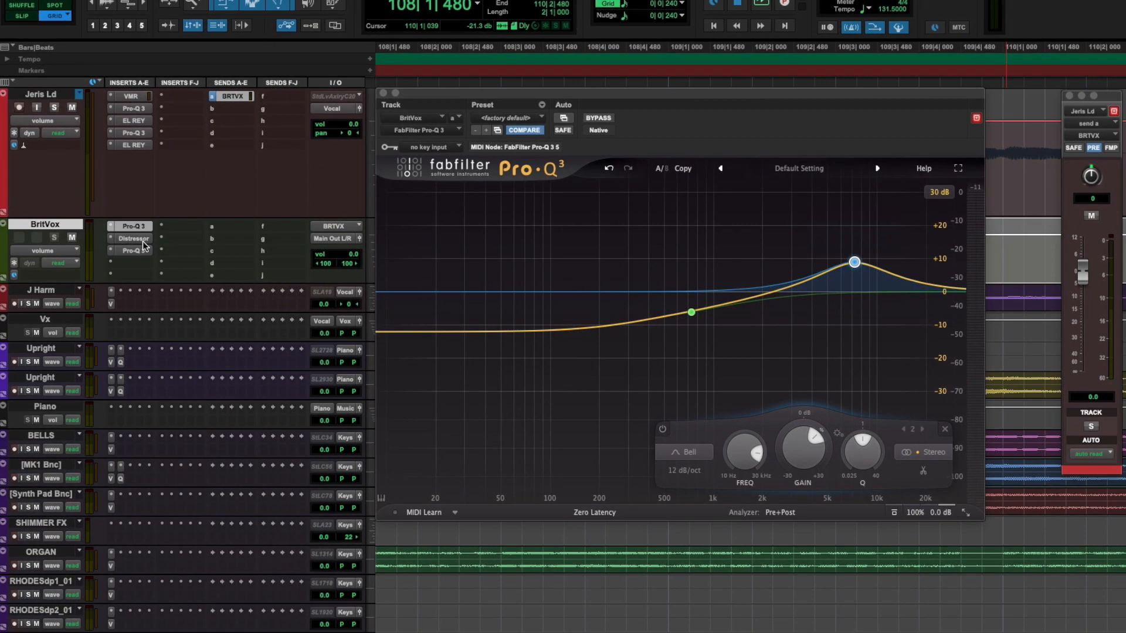
click(134, 239)
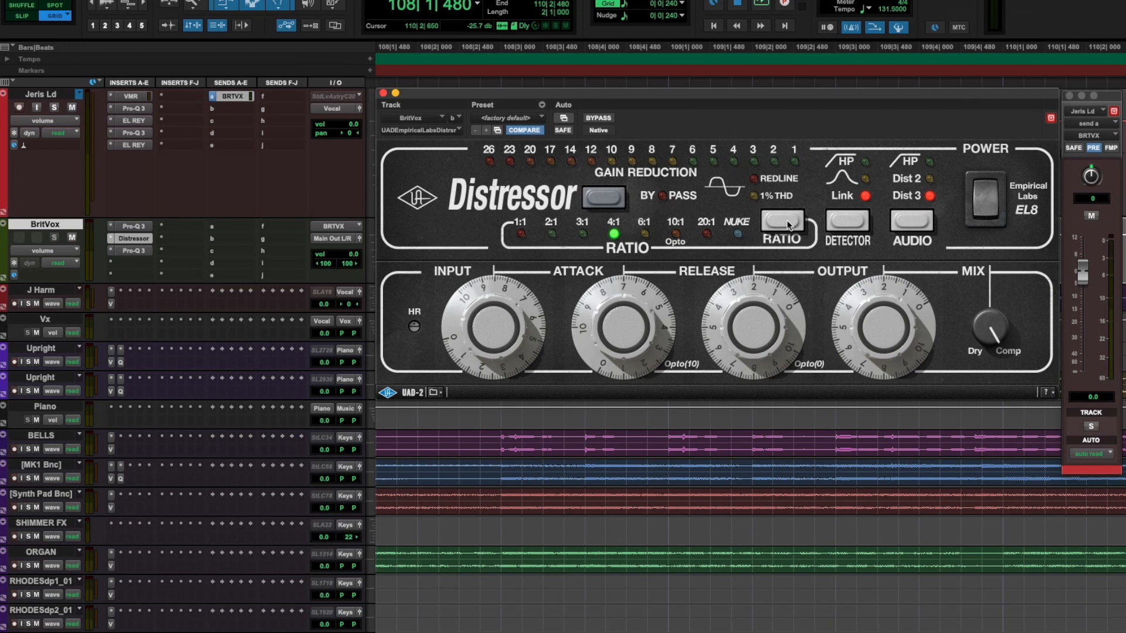
key(space)
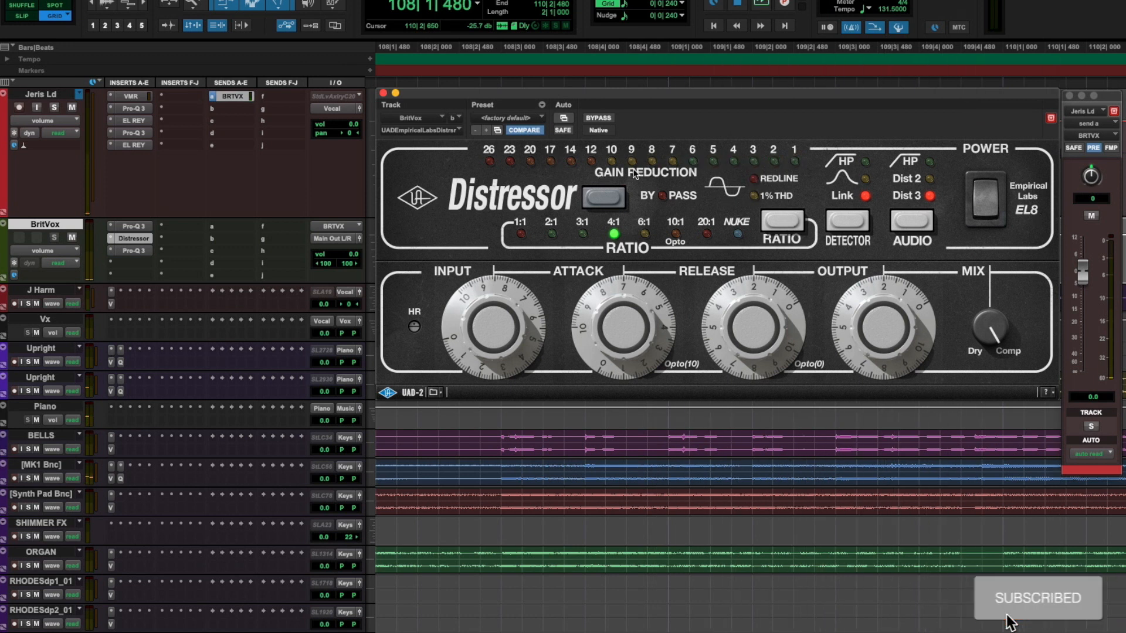
click(132, 254)
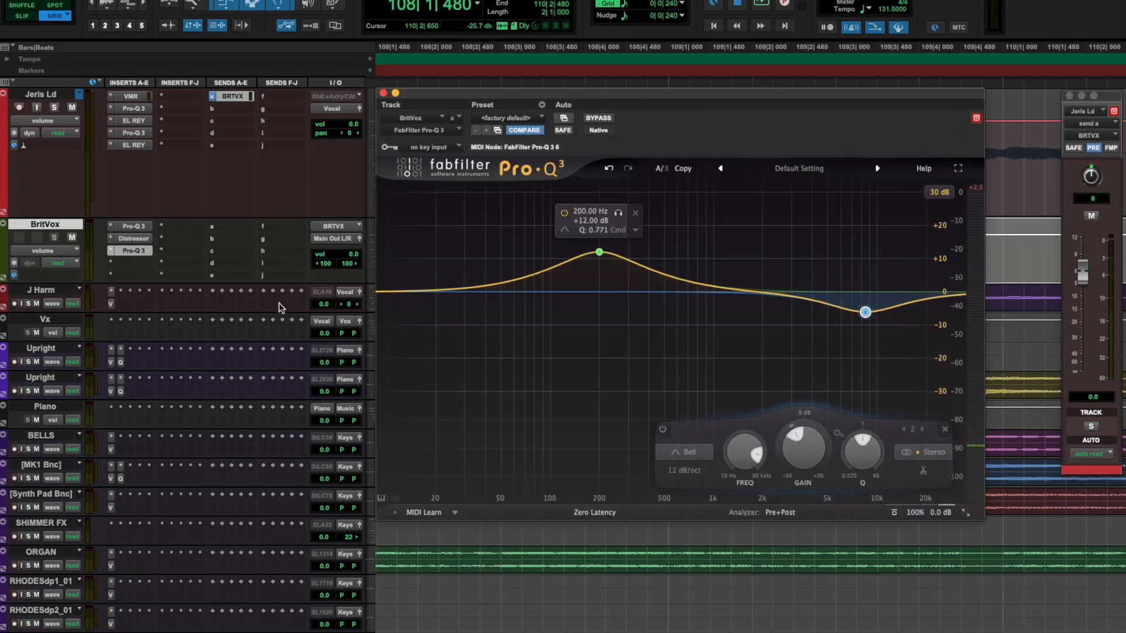
mouse_move(574, 254)
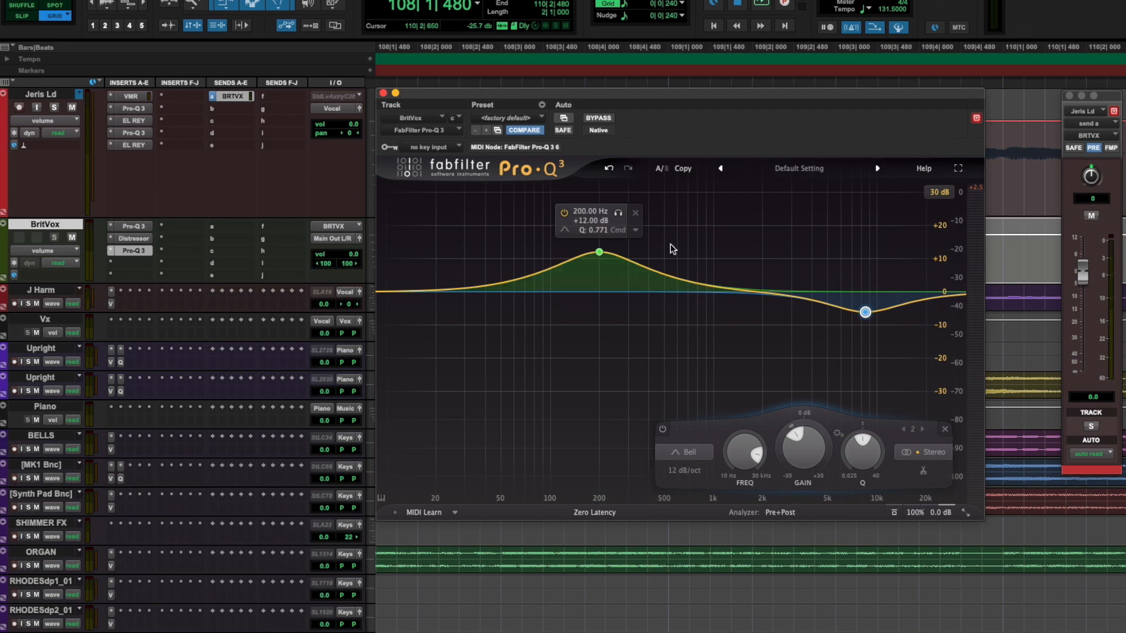
mouse_move(865, 313)
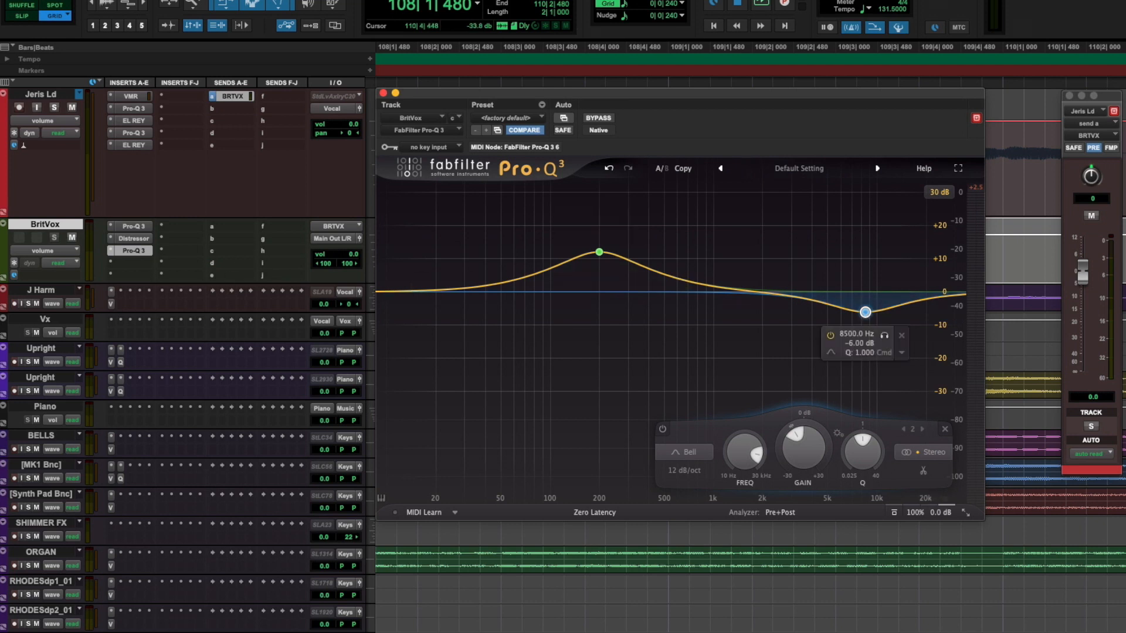
Step: Compare playback of the lead vocal with the BRTVX send muted and then unmuted
click(1090, 216)
key(space)
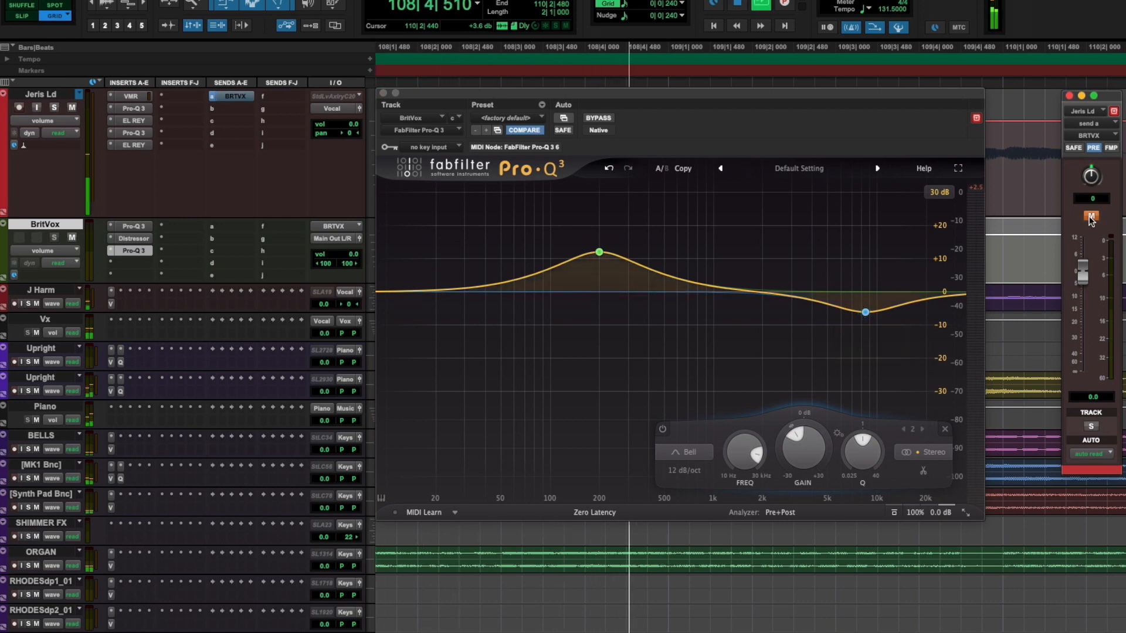
key(space)
click(1090, 216)
key(space)
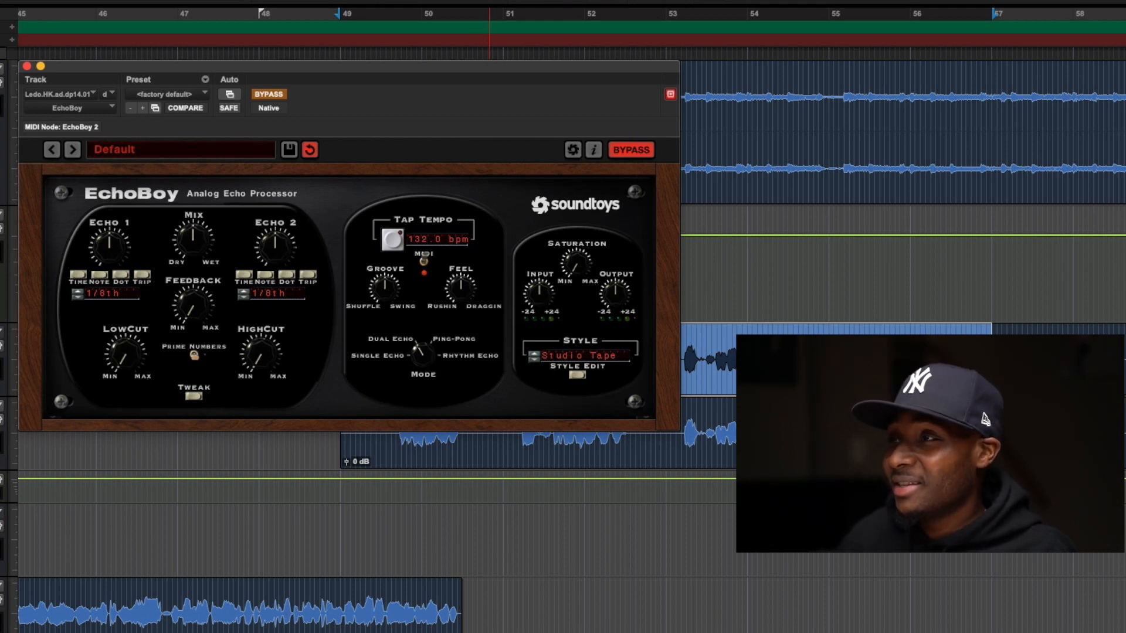
Step: Take EchoBoy out of bypass and browse its available echo styles
click(267, 97)
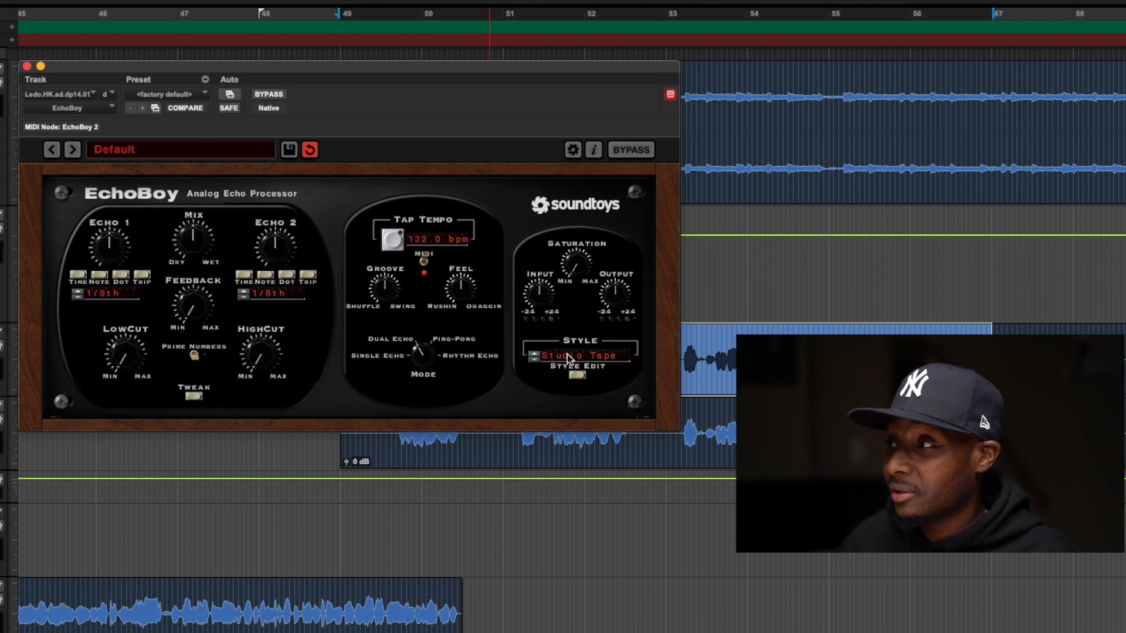
click(585, 357)
click(584, 413)
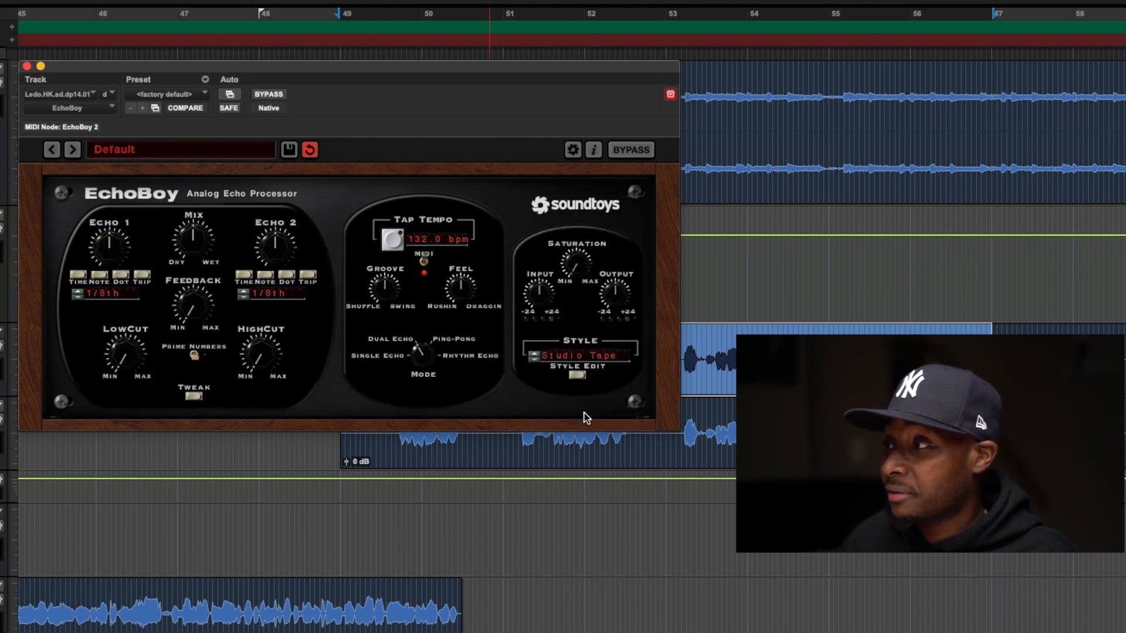
click(579, 357)
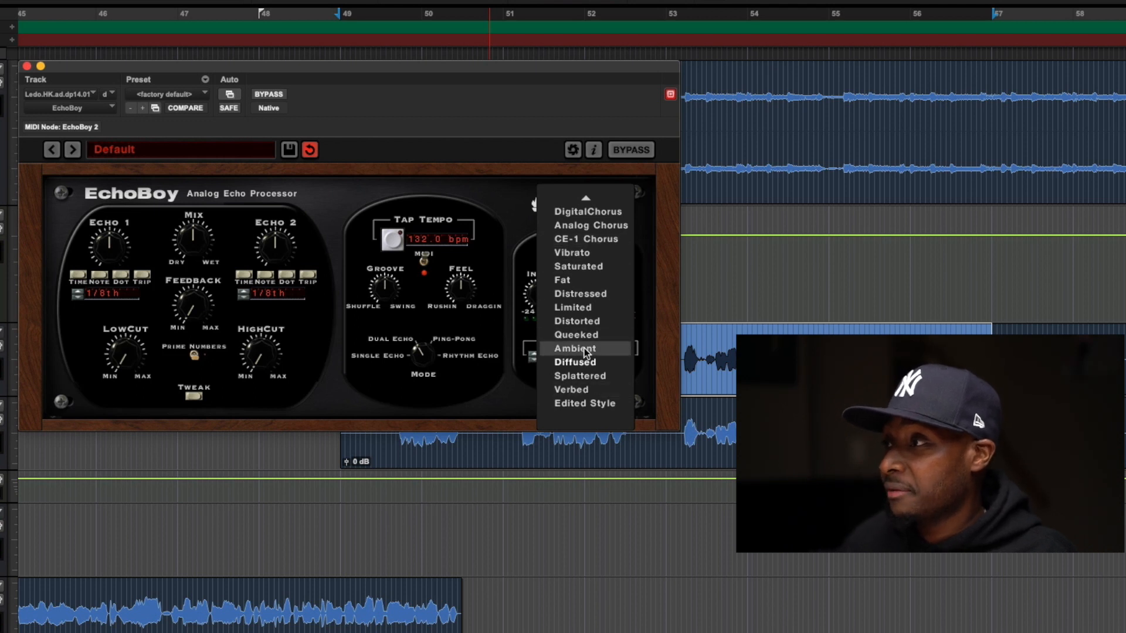
click(506, 190)
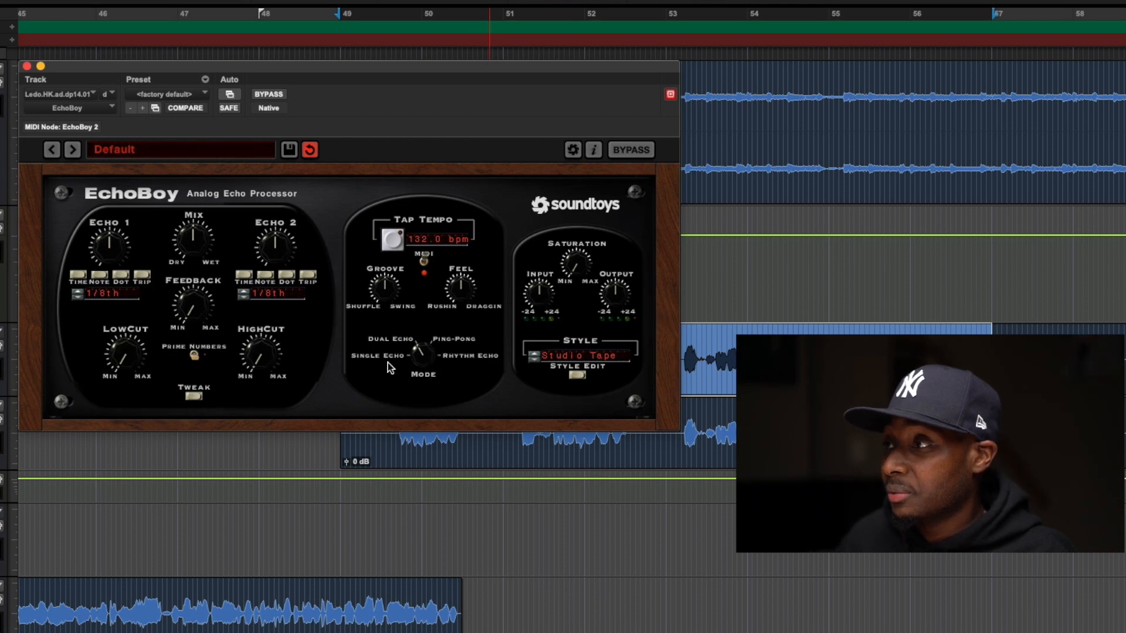
Step: Switch EchoBoy to Single Echo mode with a fully wet mix and a time-based echo of 0.0 msec
drag(417, 345, 414, 375)
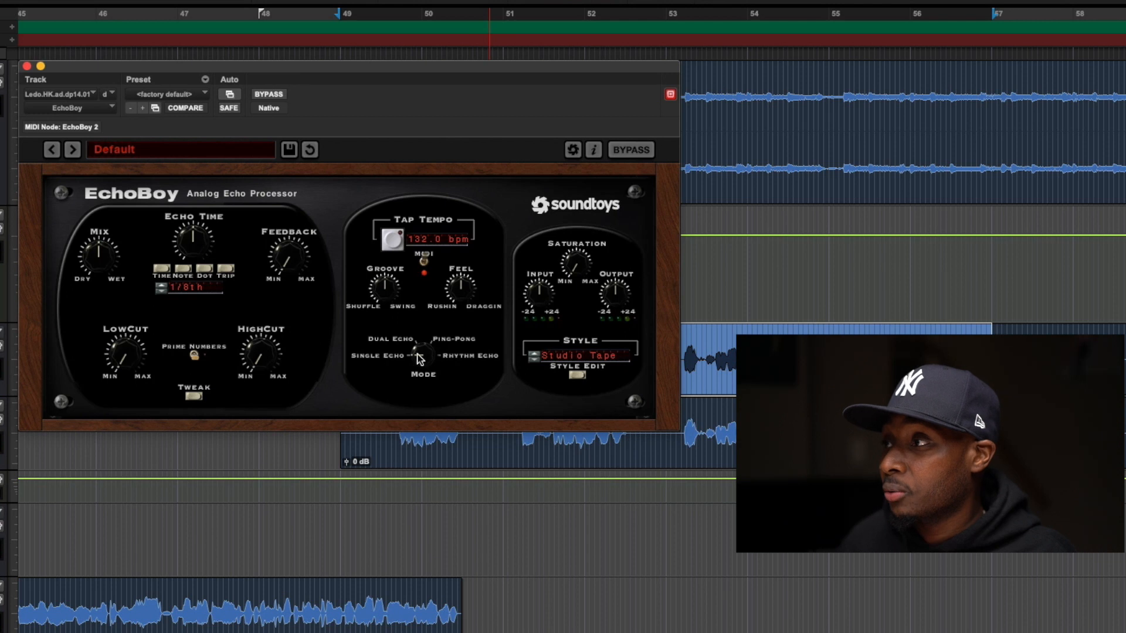
click(158, 270)
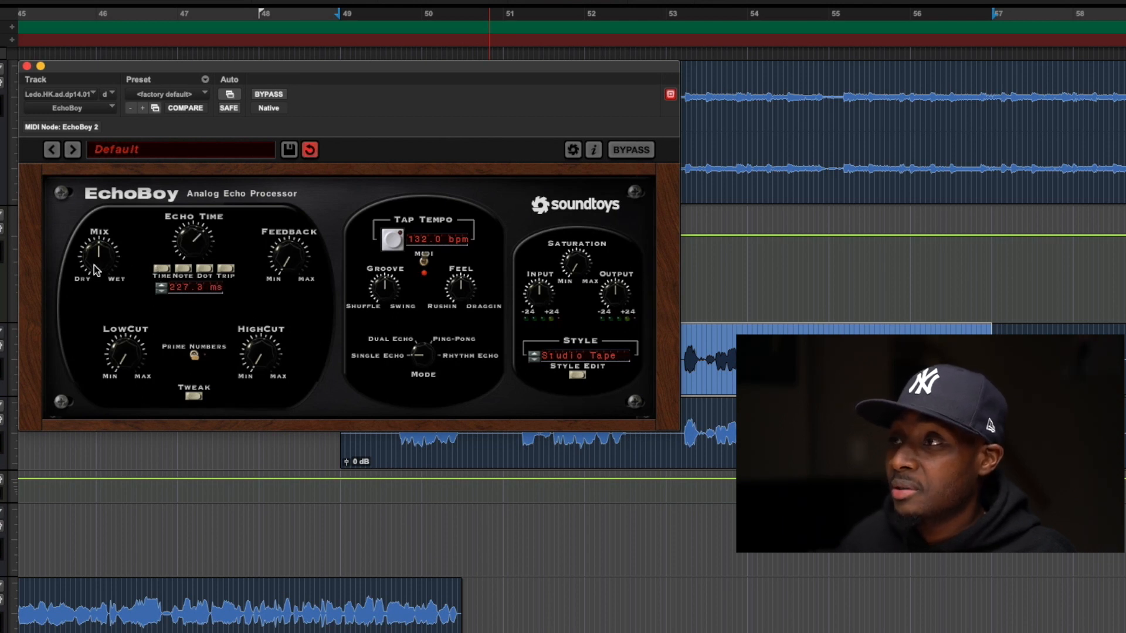
drag(94, 265, 104, 180)
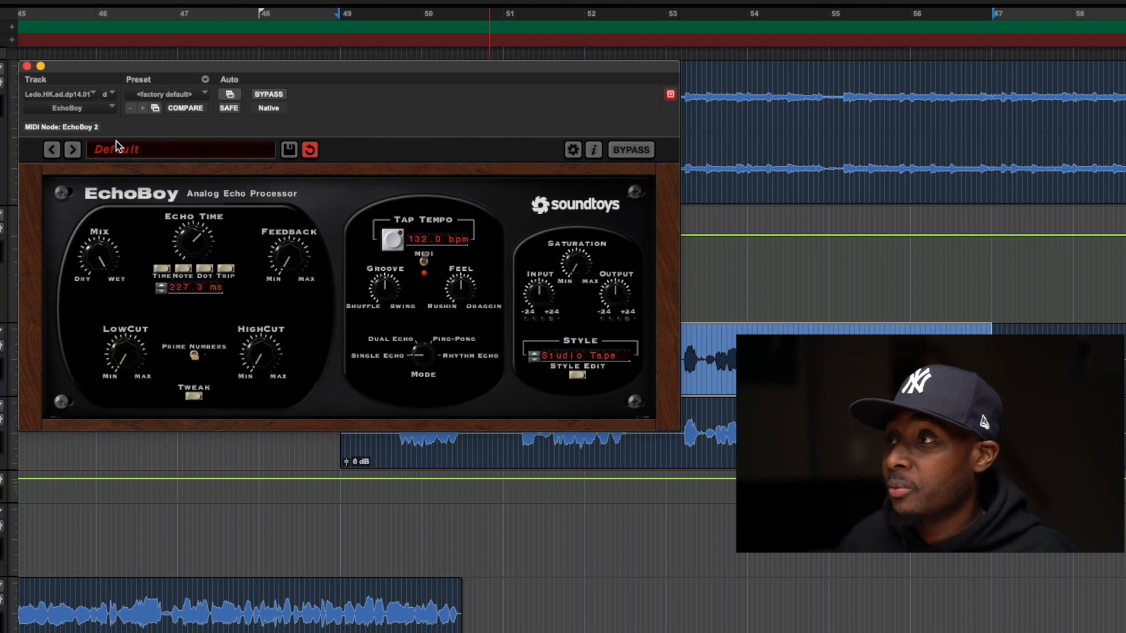
drag(193, 253, 174, 377)
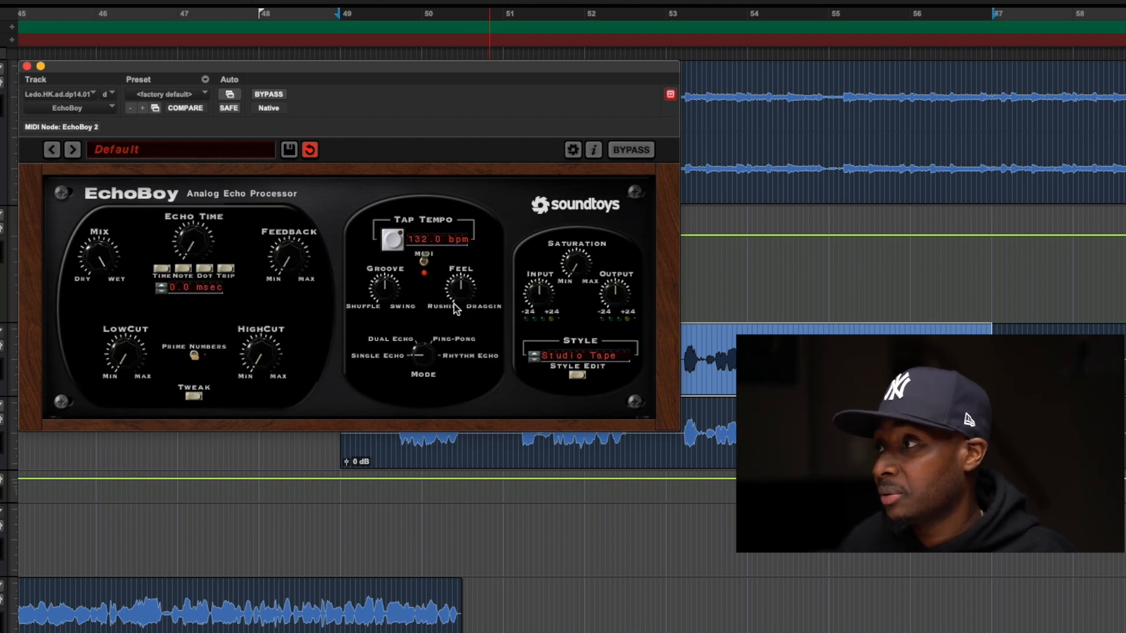
Step: Set EchoBoy's style to Telephone and start playback to hear the effect
click(594, 354)
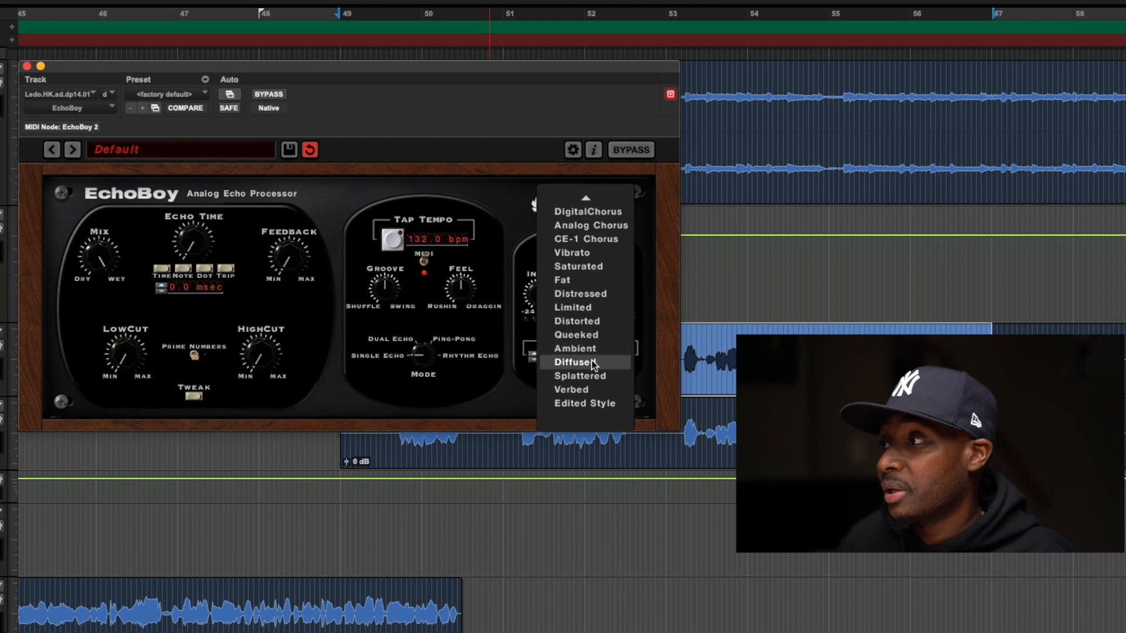
mouse_move(600, 196)
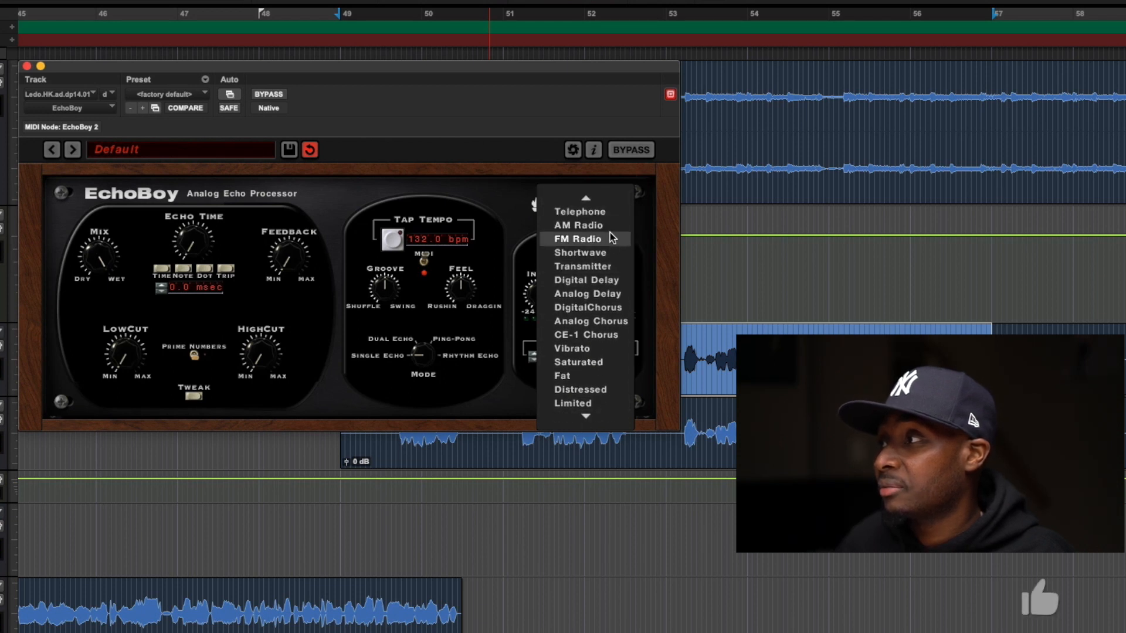
click(612, 216)
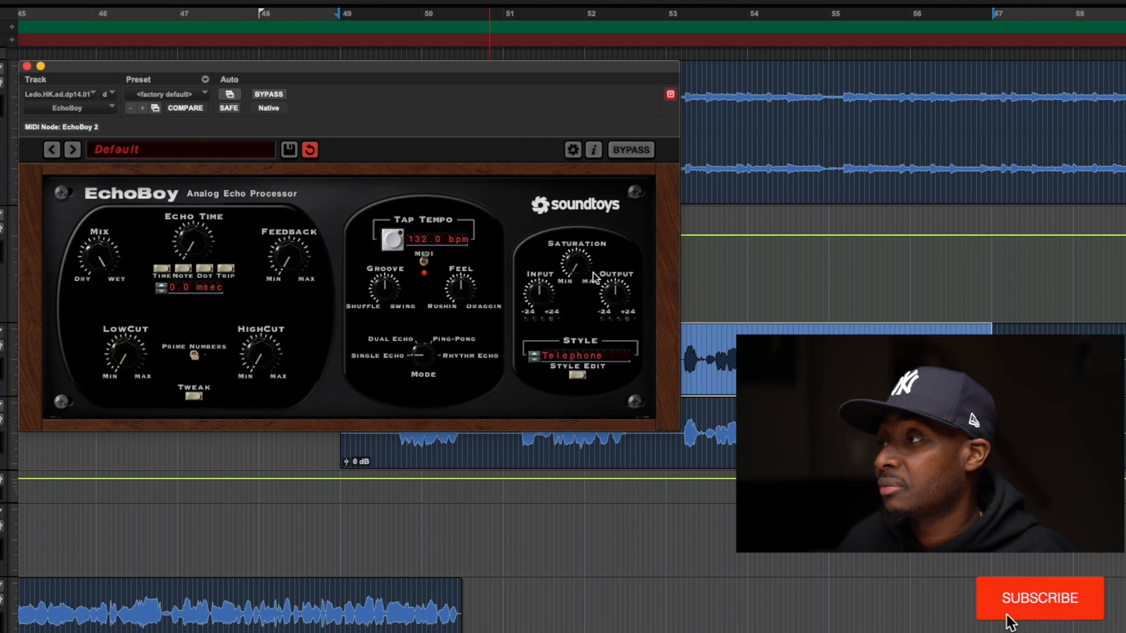
key(space)
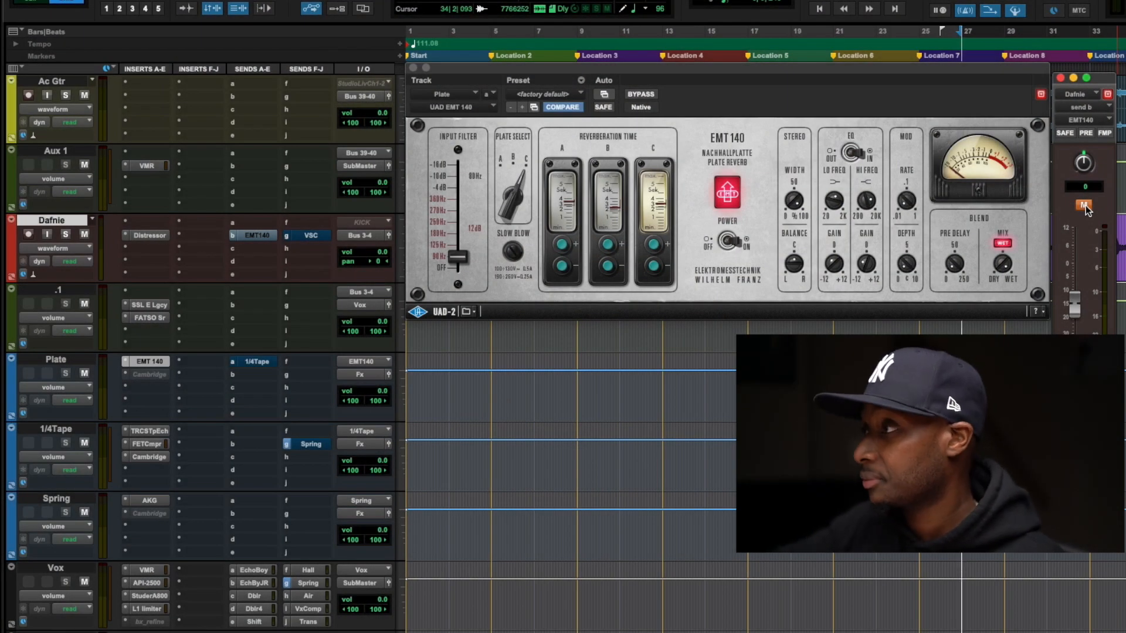
Step: Unmute the vocal track's EMT140 send and play the section to hear the plate reverb
key(space)
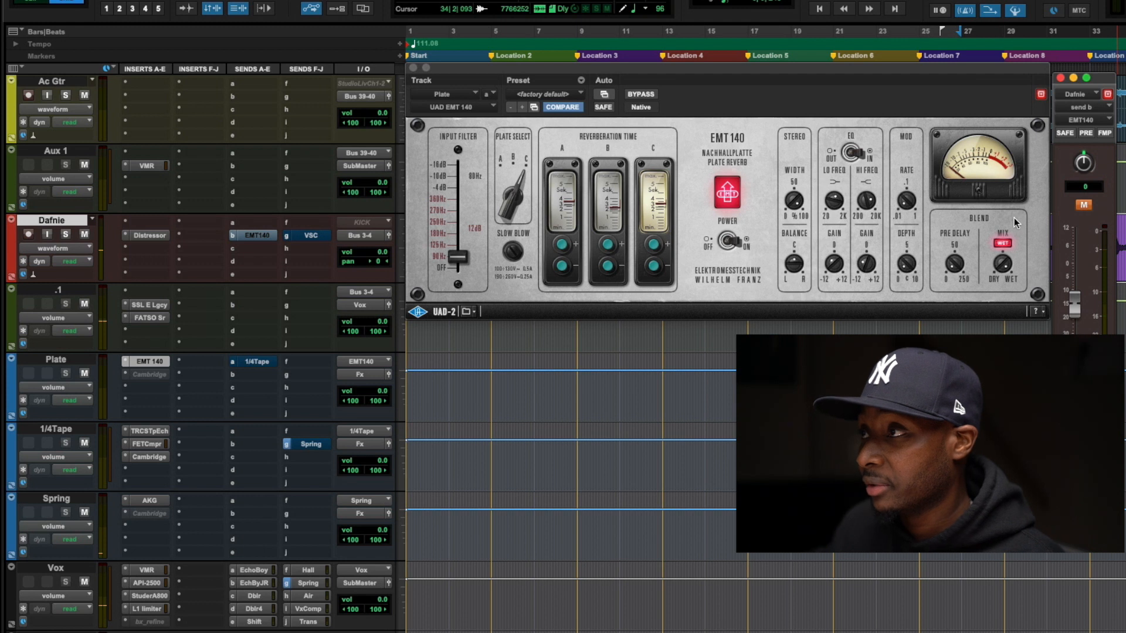
click(1083, 206)
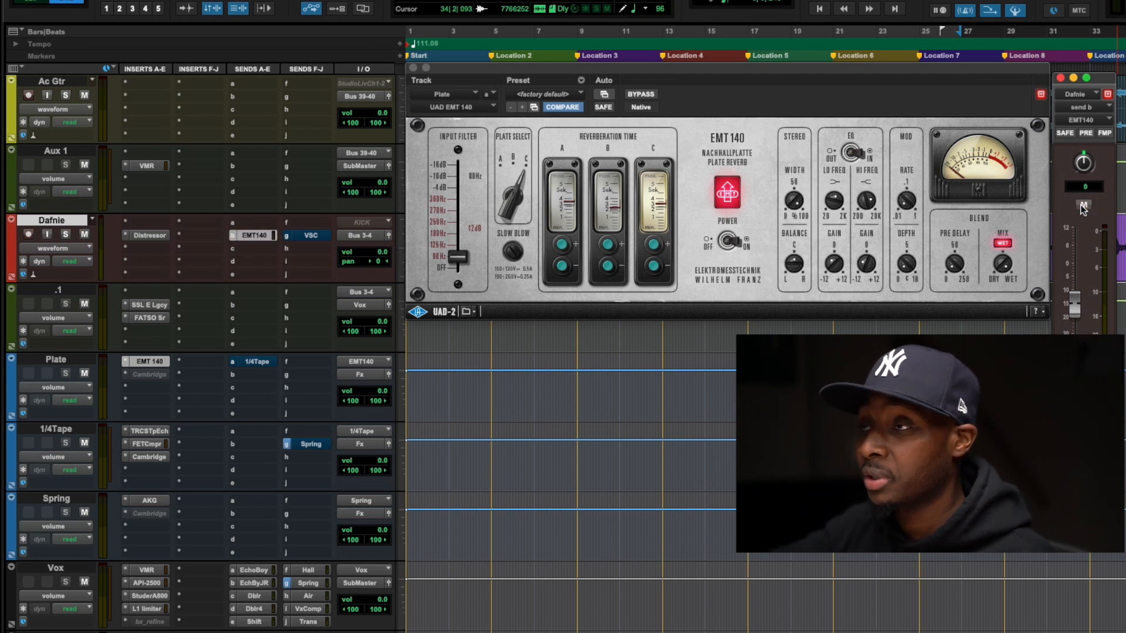
key(space)
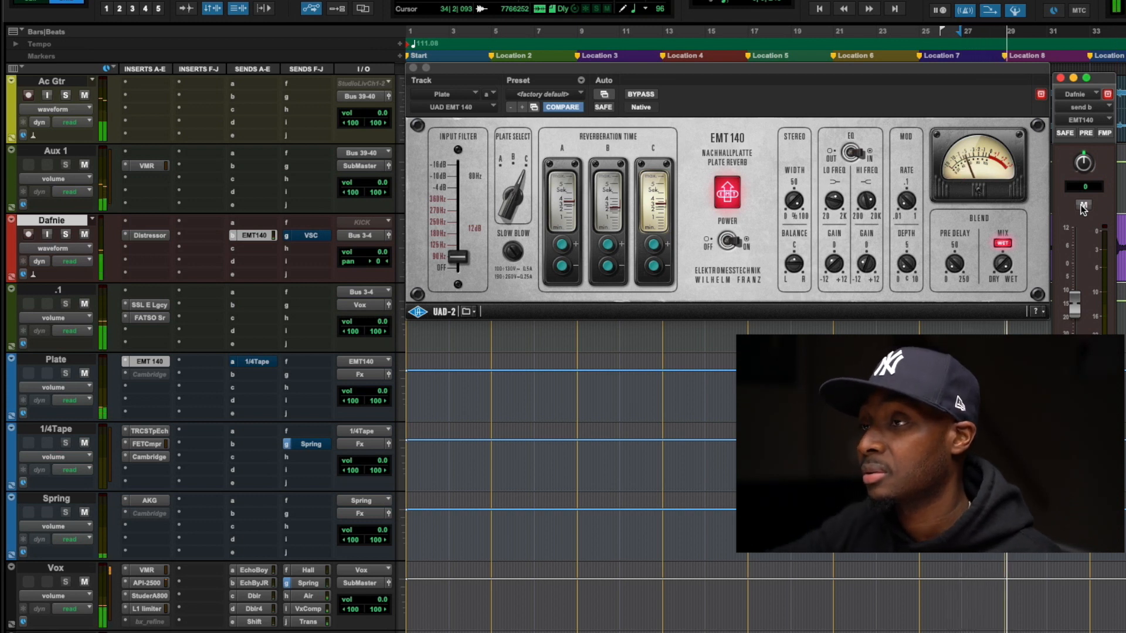
key(space)
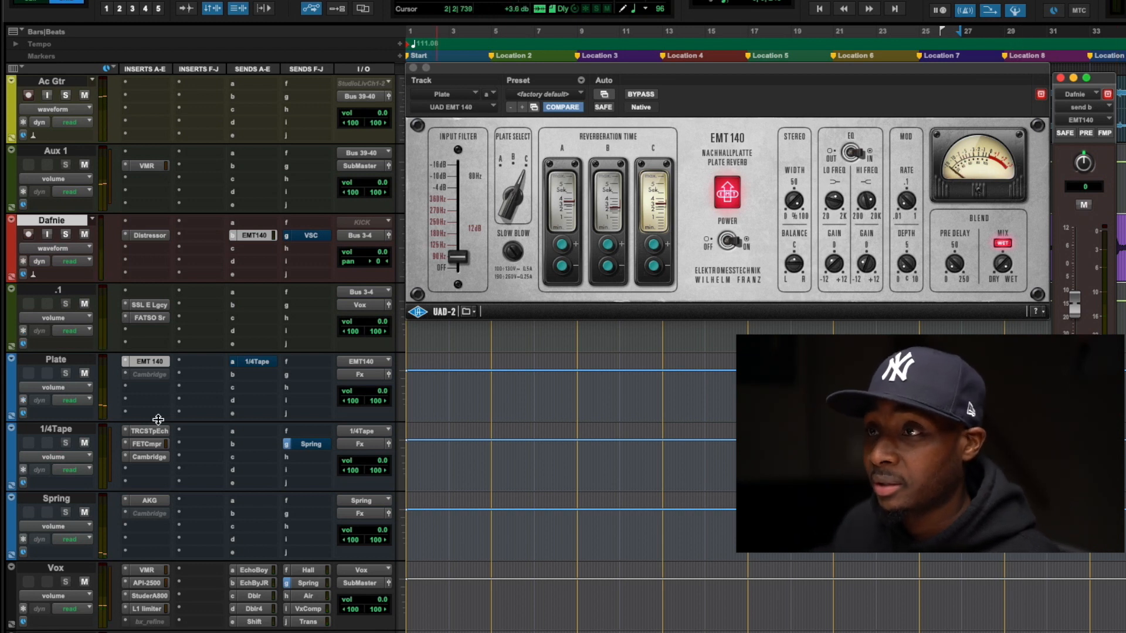
Step: Show the 1/4Tape track's tape echo, unmute the Plate track's send to 1/4Tape, and play back the result
click(147, 432)
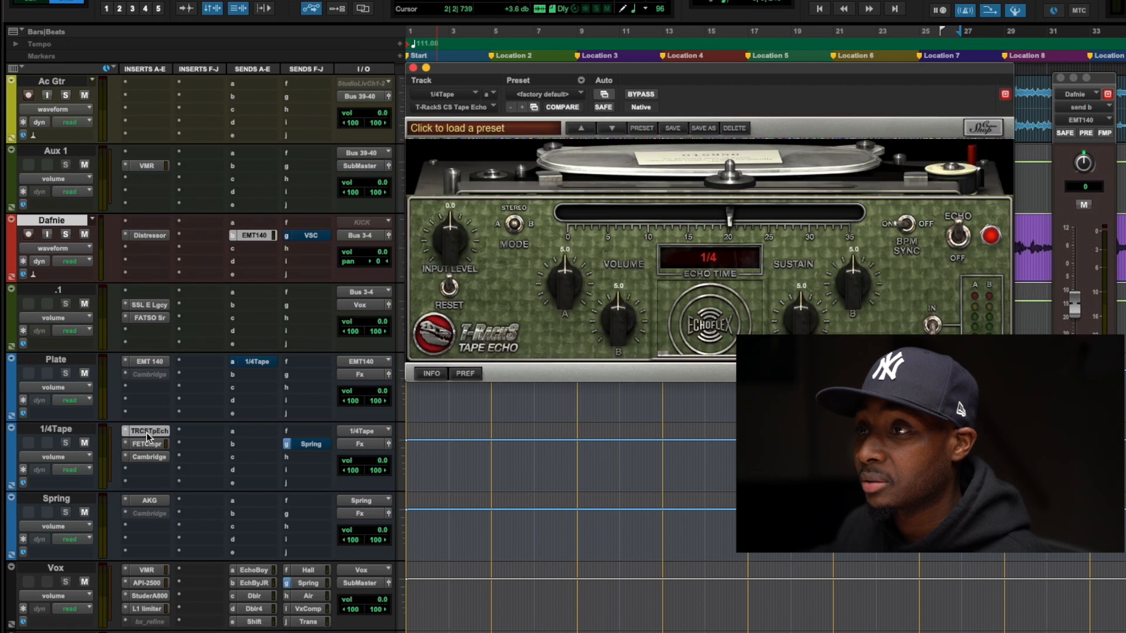
click(258, 361)
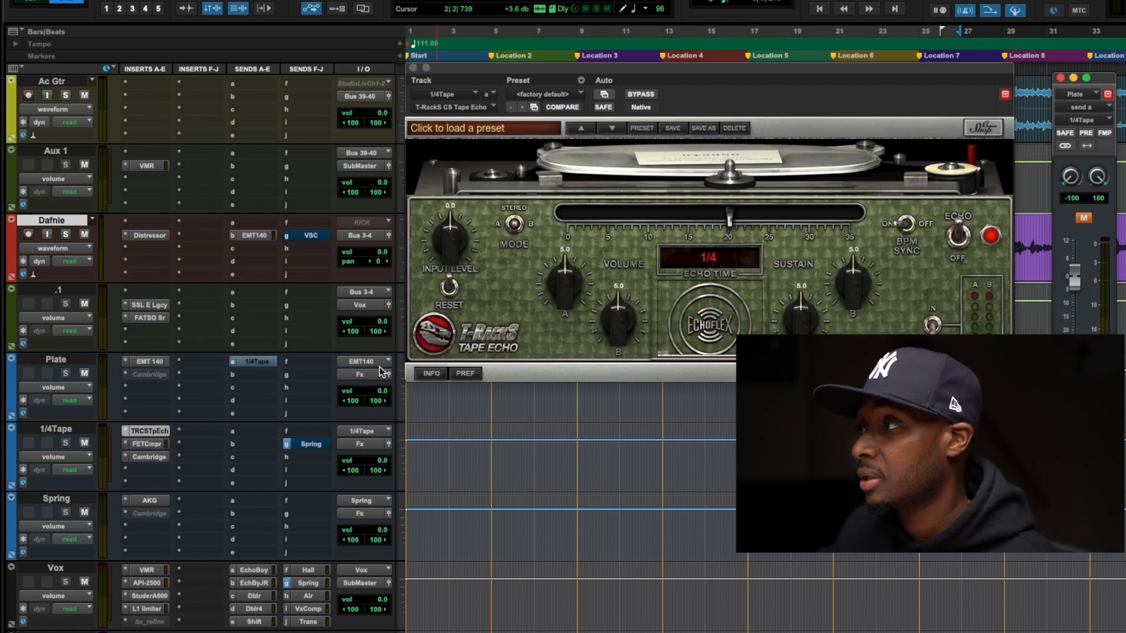
click(1083, 217)
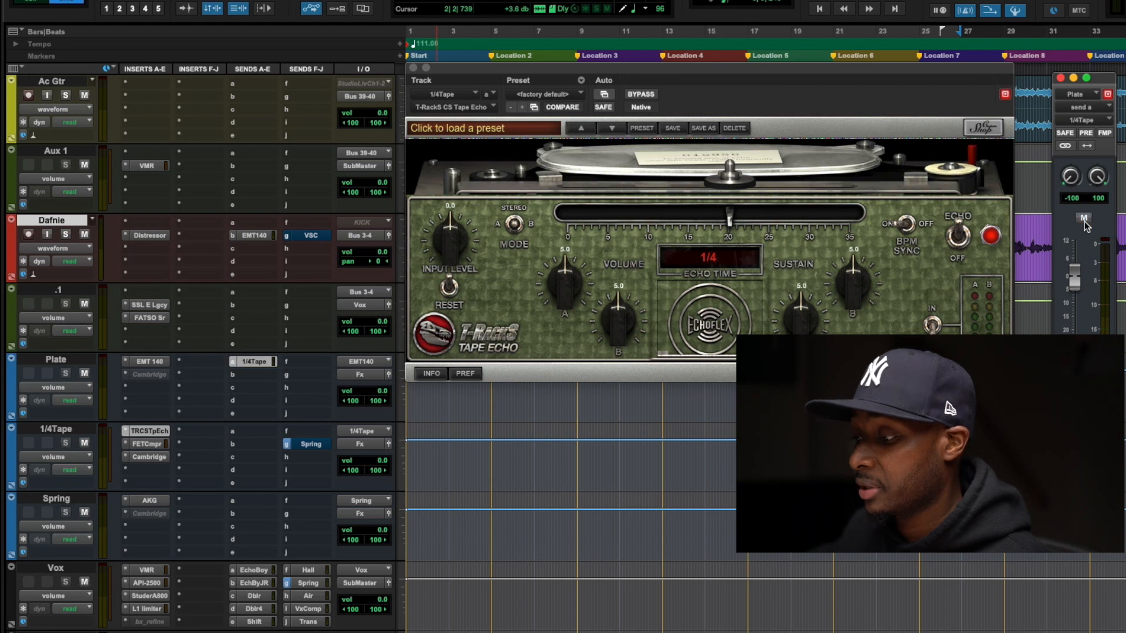
key(space)
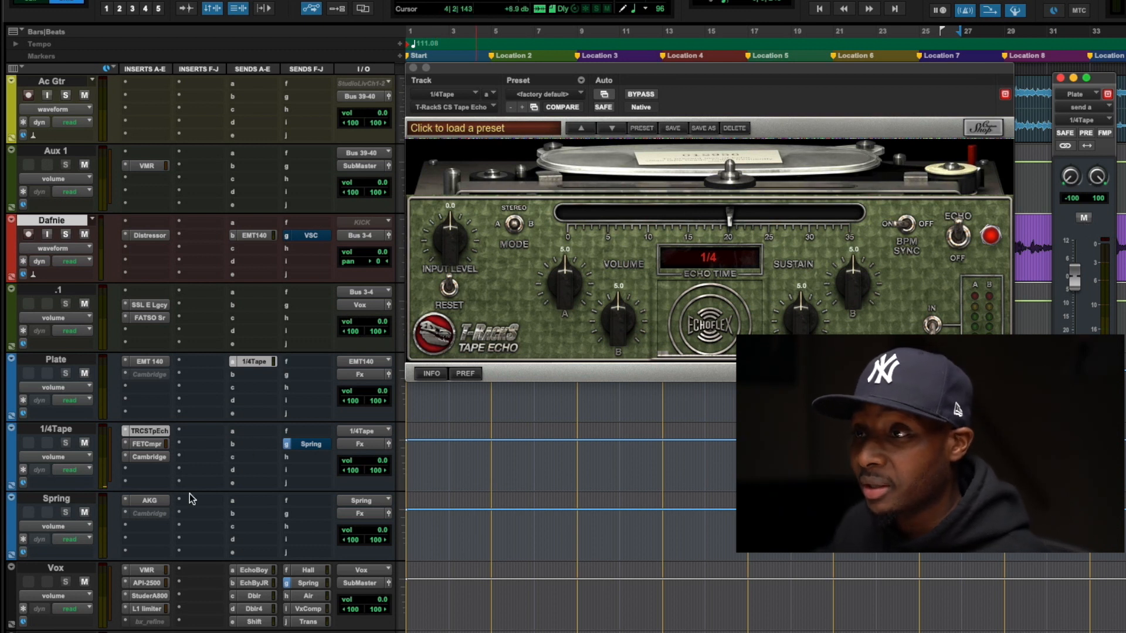
Step: Show the Spring track's AKG BX 20 reverb and unmute the 1/4Tape track's send to Spring
click(142, 501)
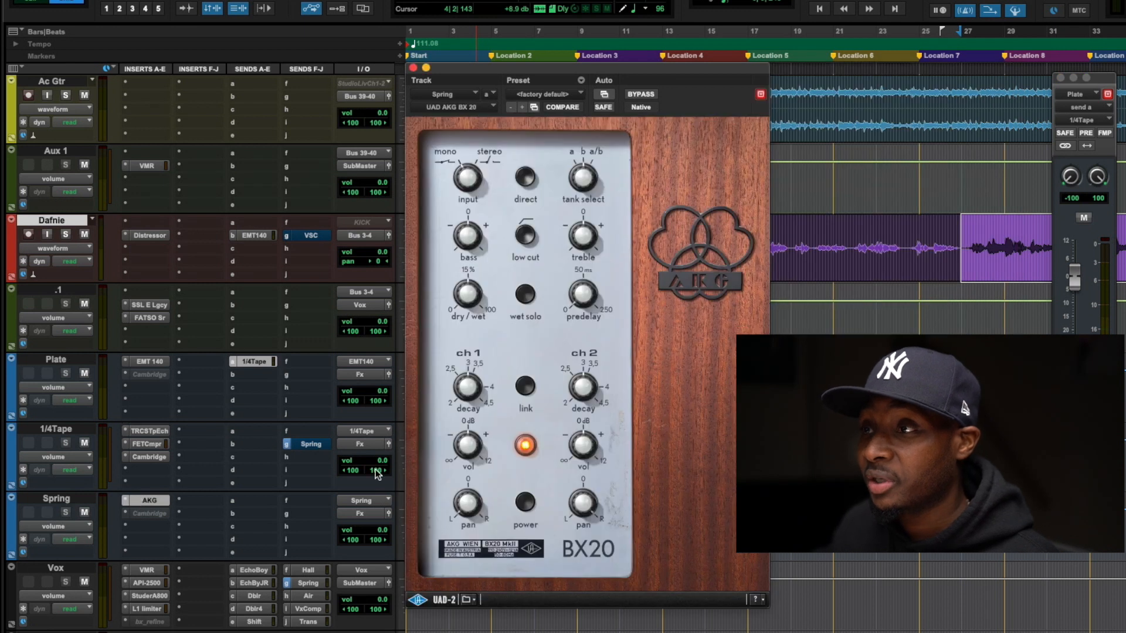
click(306, 446)
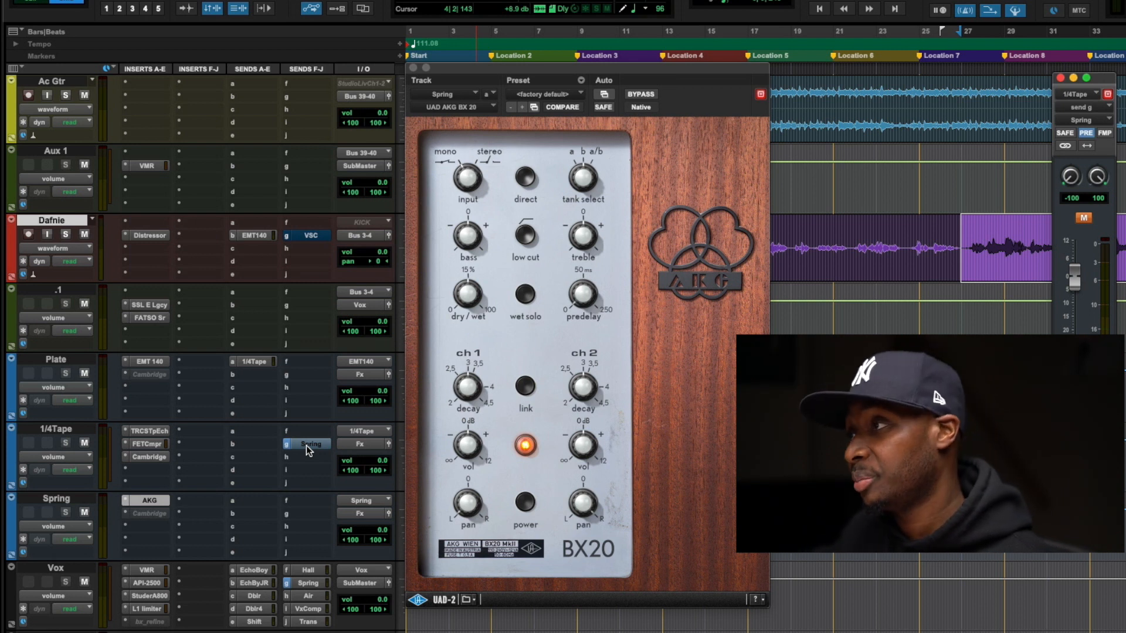
click(1083, 218)
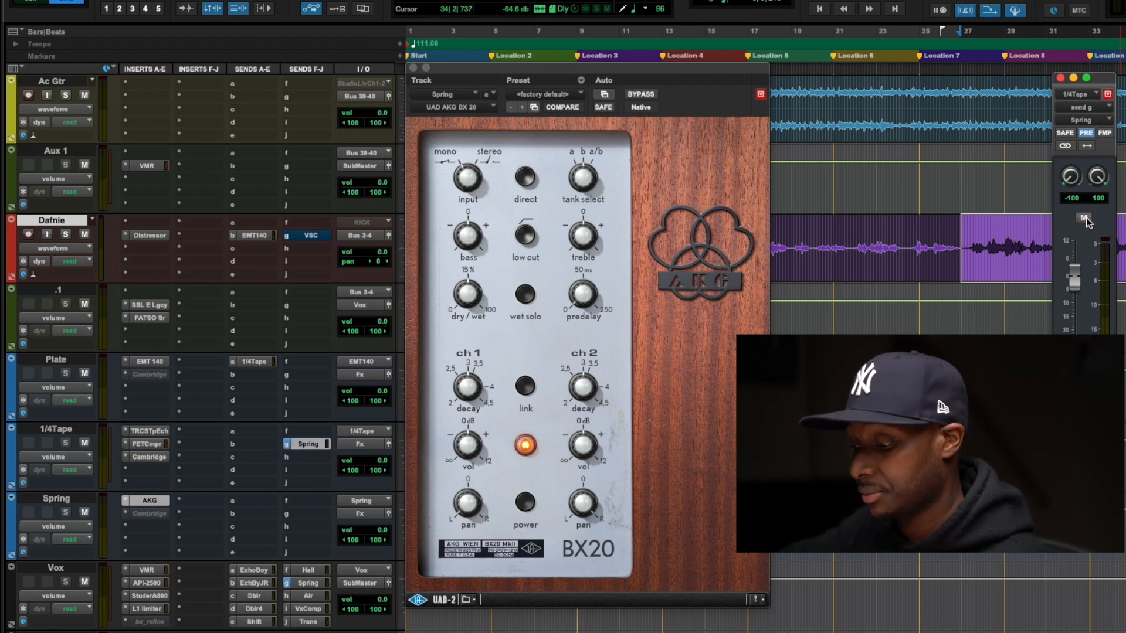
Step: Play back the plate, tape echo and spring reverb chain while adjusting the vocal track's EMT140 send level
key(space)
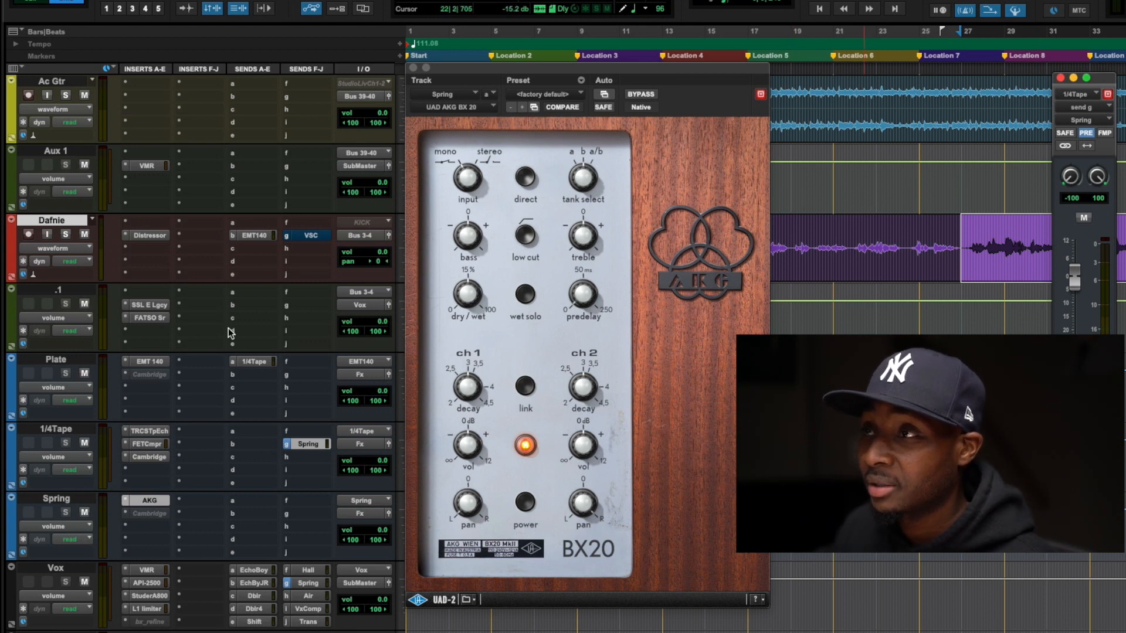
click(262, 236)
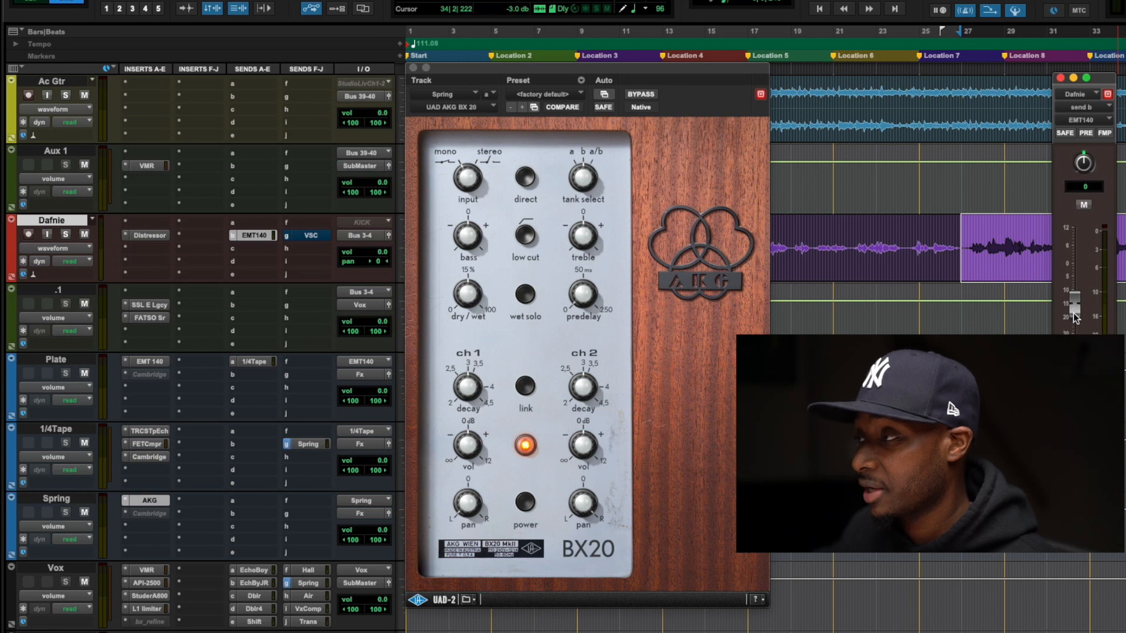
key(space)
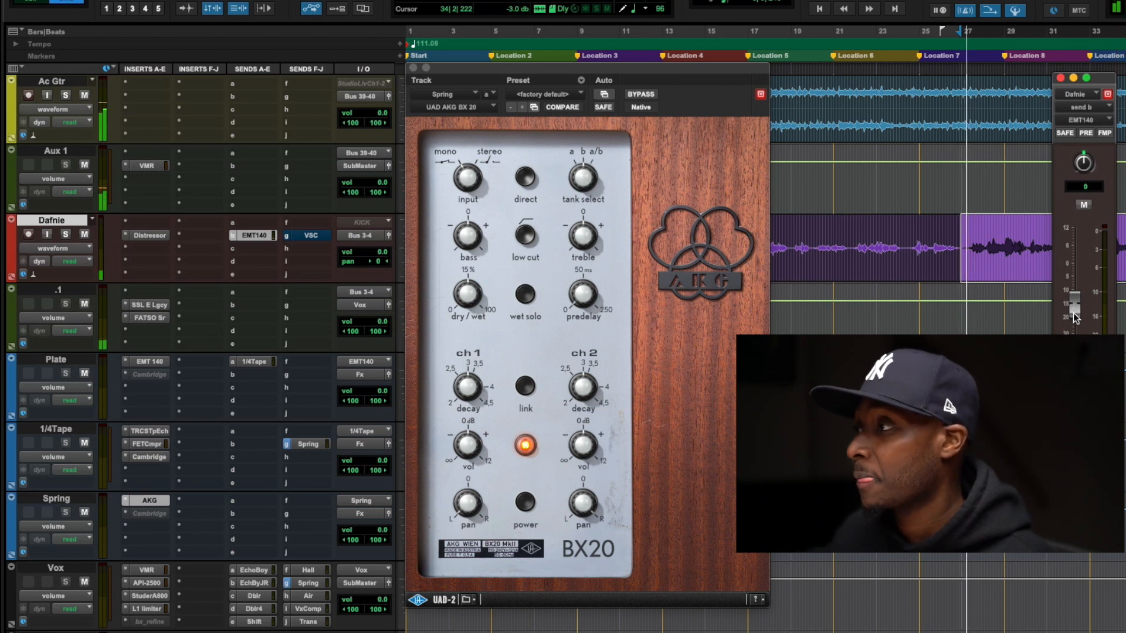
drag(1075, 317, 1076, 325)
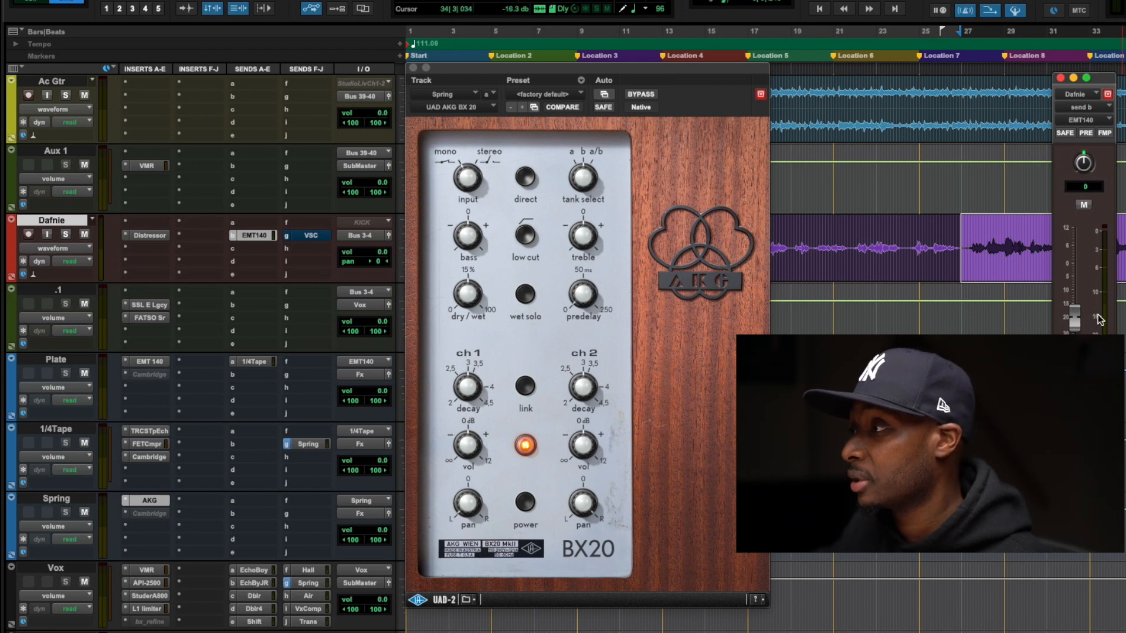
drag(1077, 322, 1077, 309)
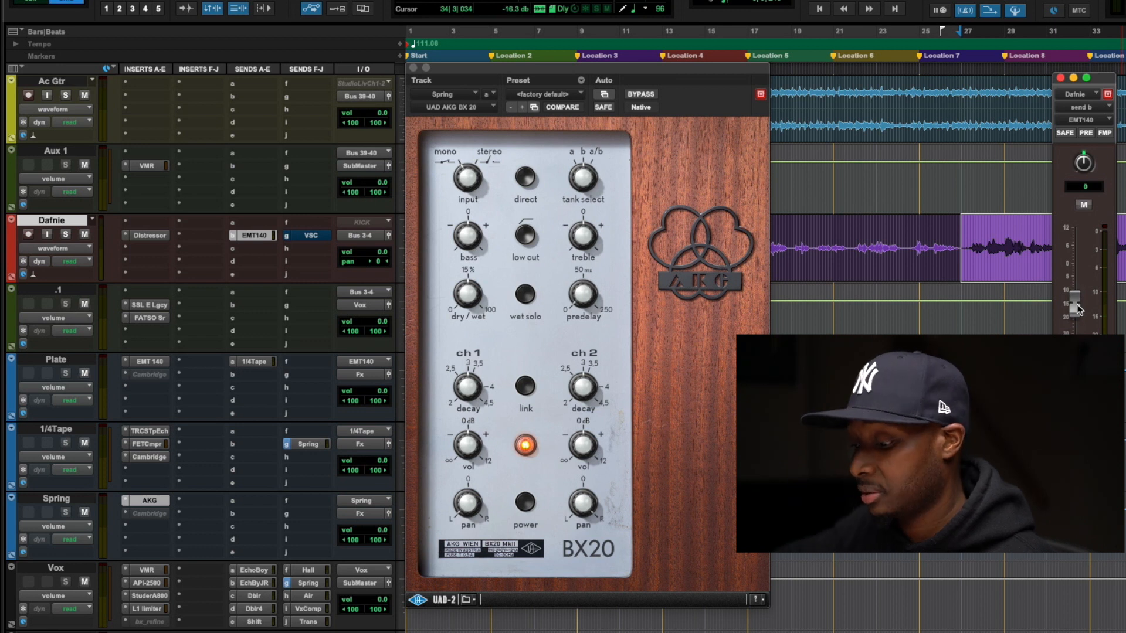
key(space)
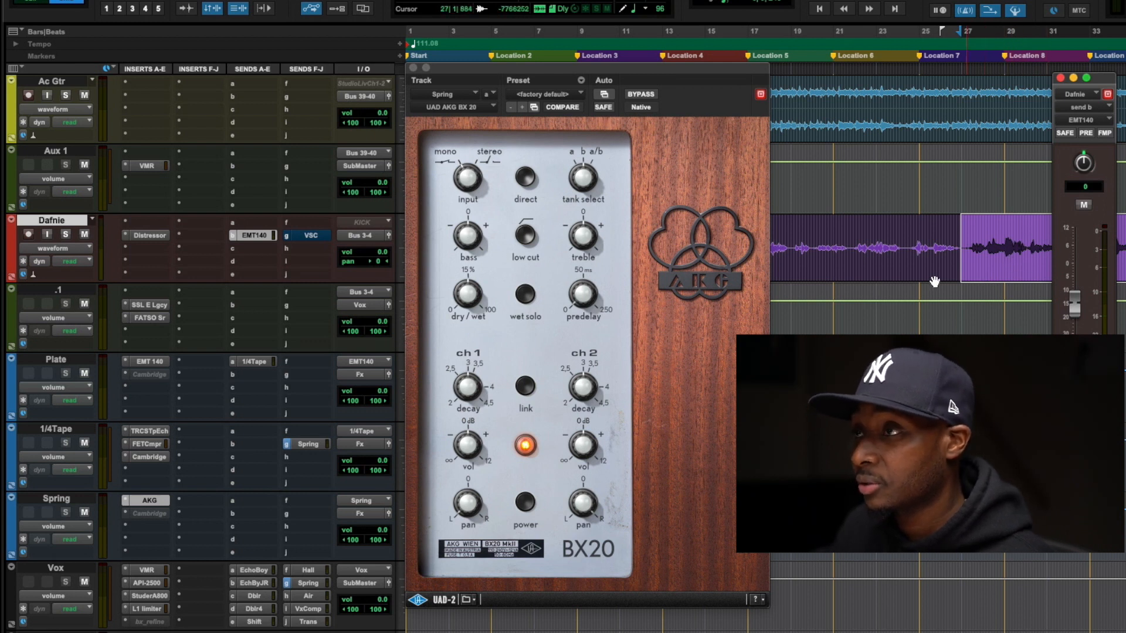
Step: Show the 1/4Tape track's FET Compressor, unmute the vocal track's VSC sidechain send, and play back the ducked echo
click(311, 235)
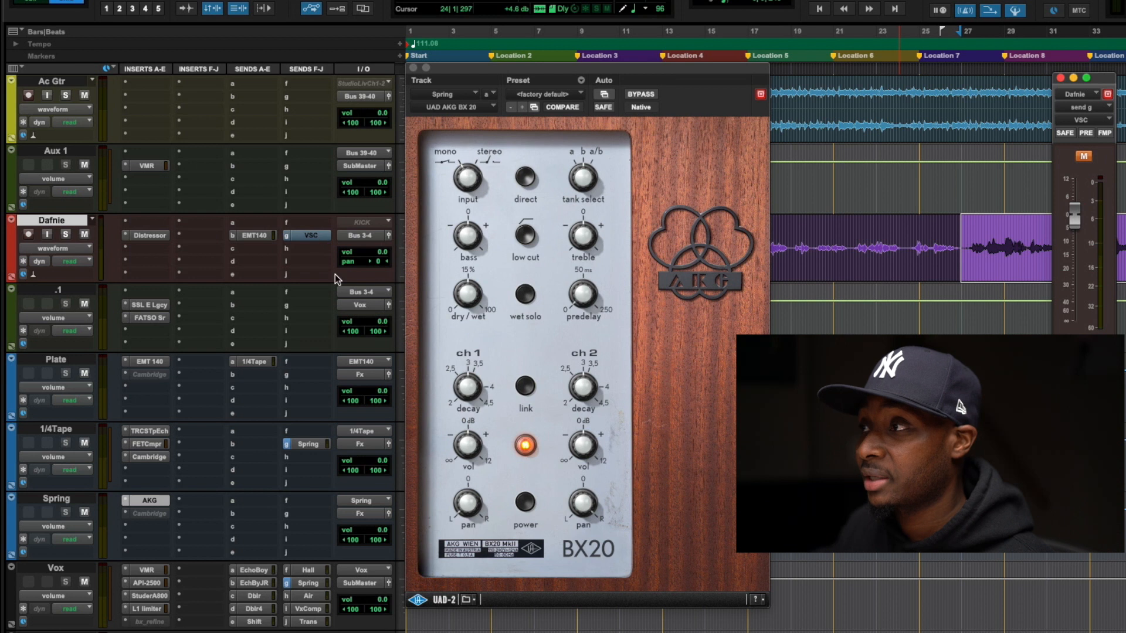
click(134, 445)
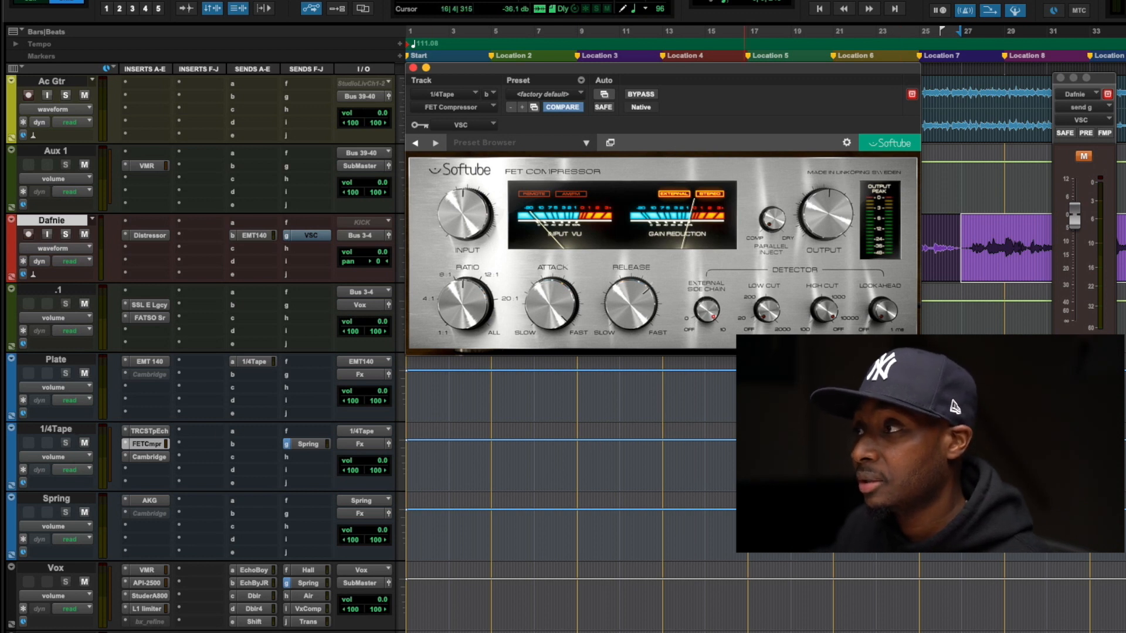
click(1083, 157)
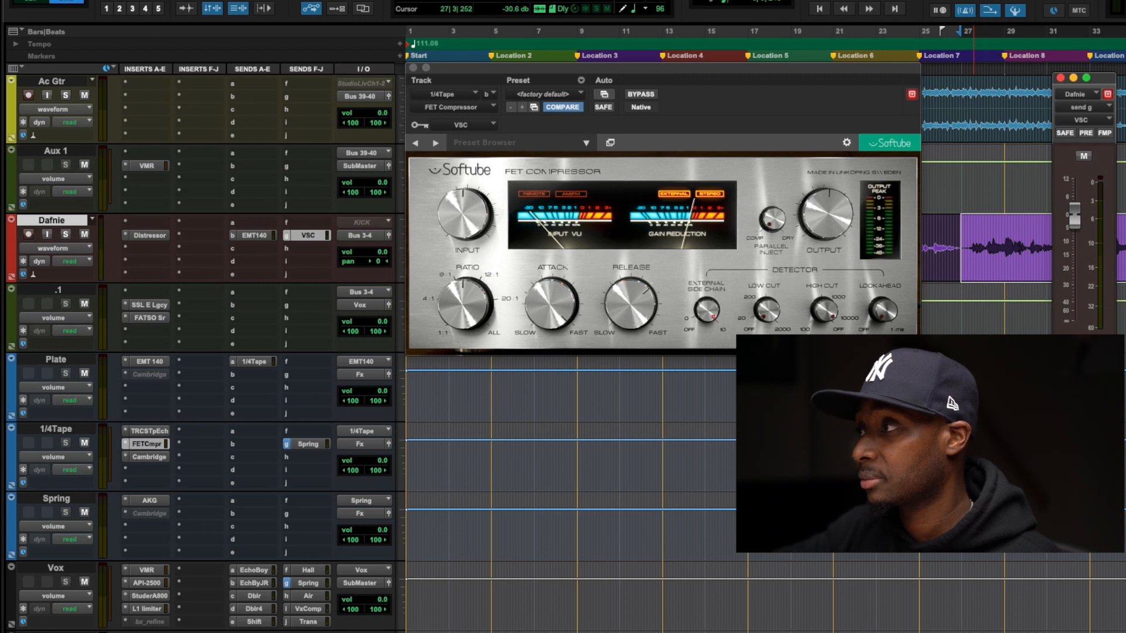
key(space)
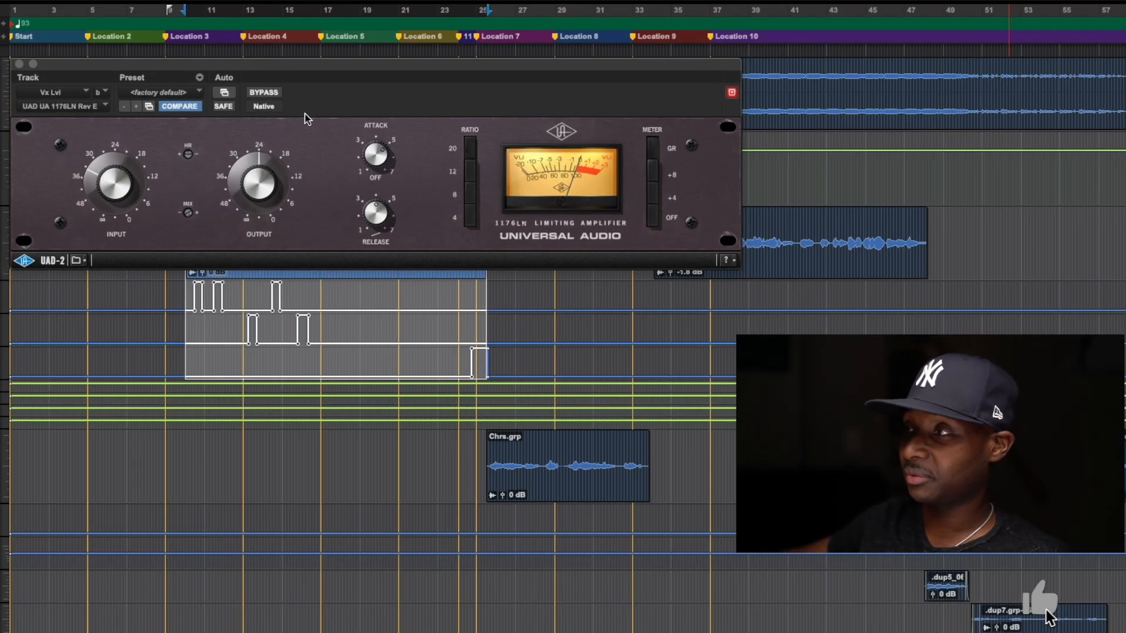
Step: Play the verse and toggle the bypass of the Vx Lvl track's 1176LN compressor
key(space)
click(263, 92)
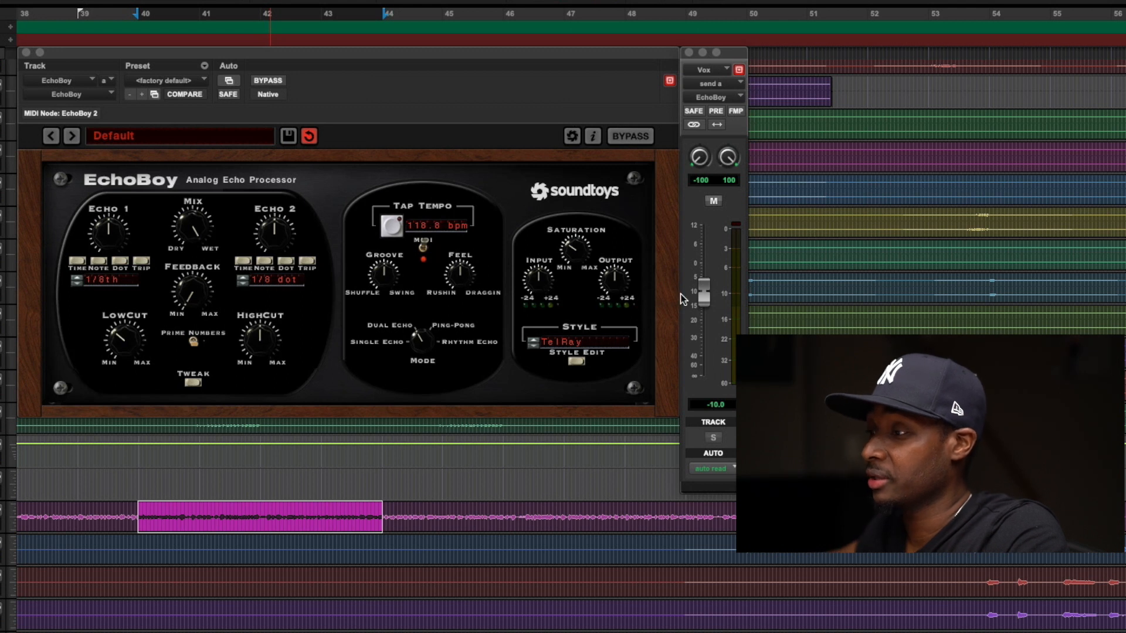
Step: Compare playback of the selected vocal section with the Vox track's EchoBoy send muted and unmuted
key(space)
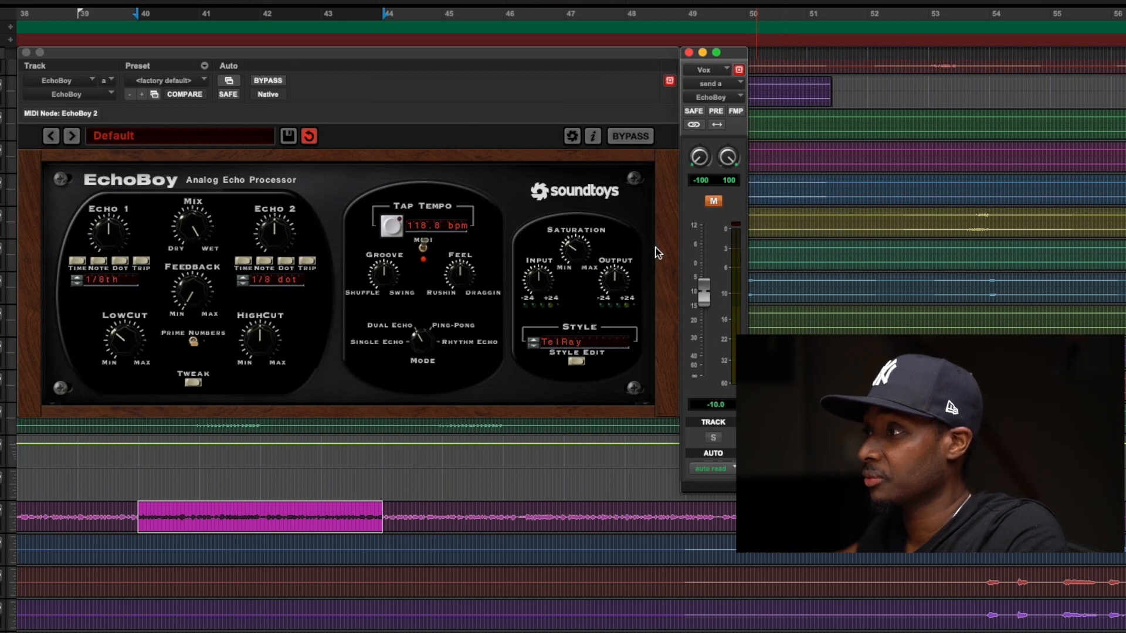
key(space)
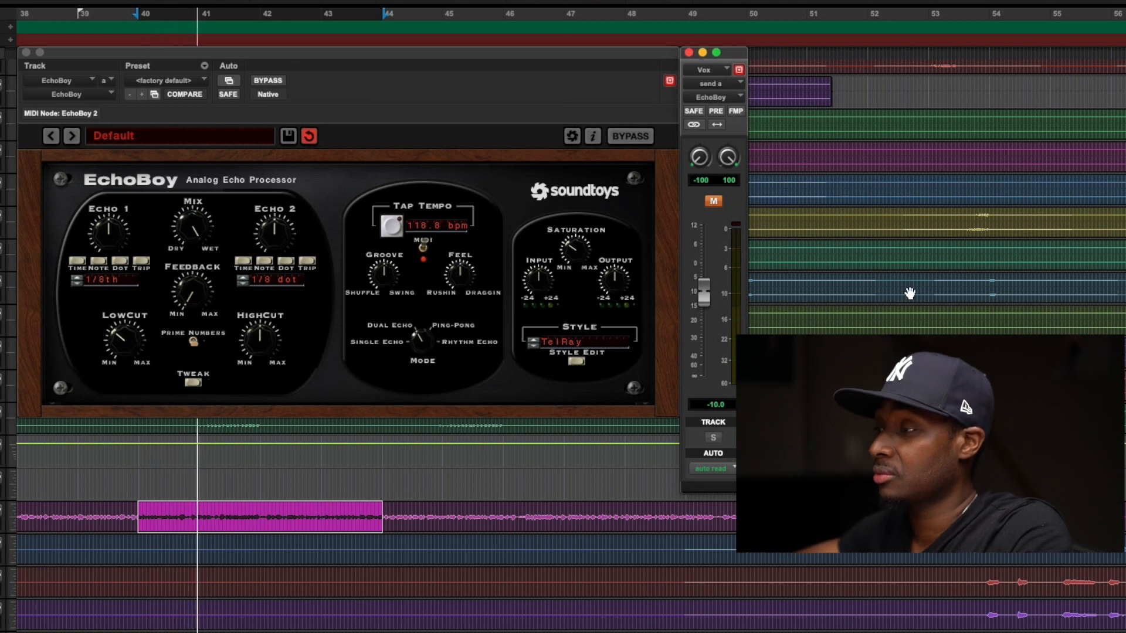
key(space)
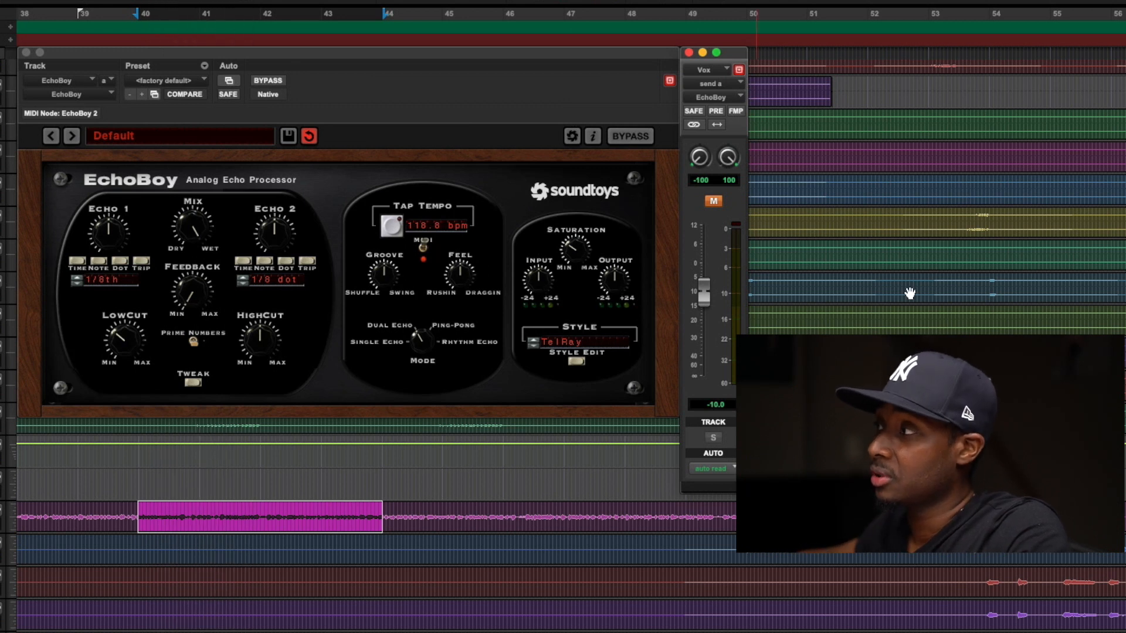
key(space)
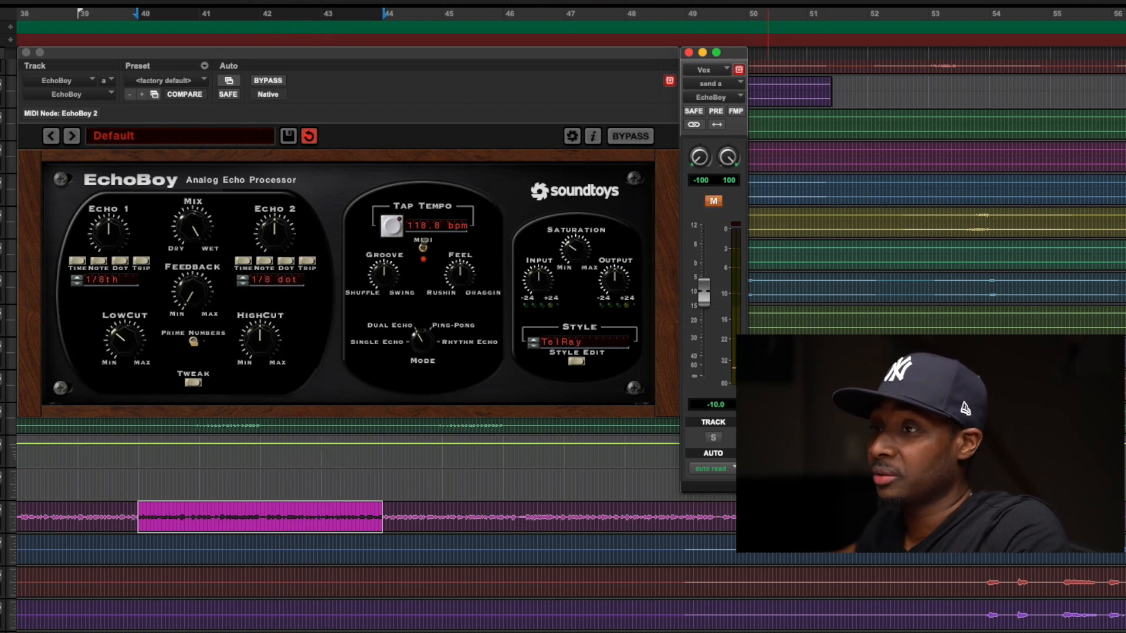
key(space)
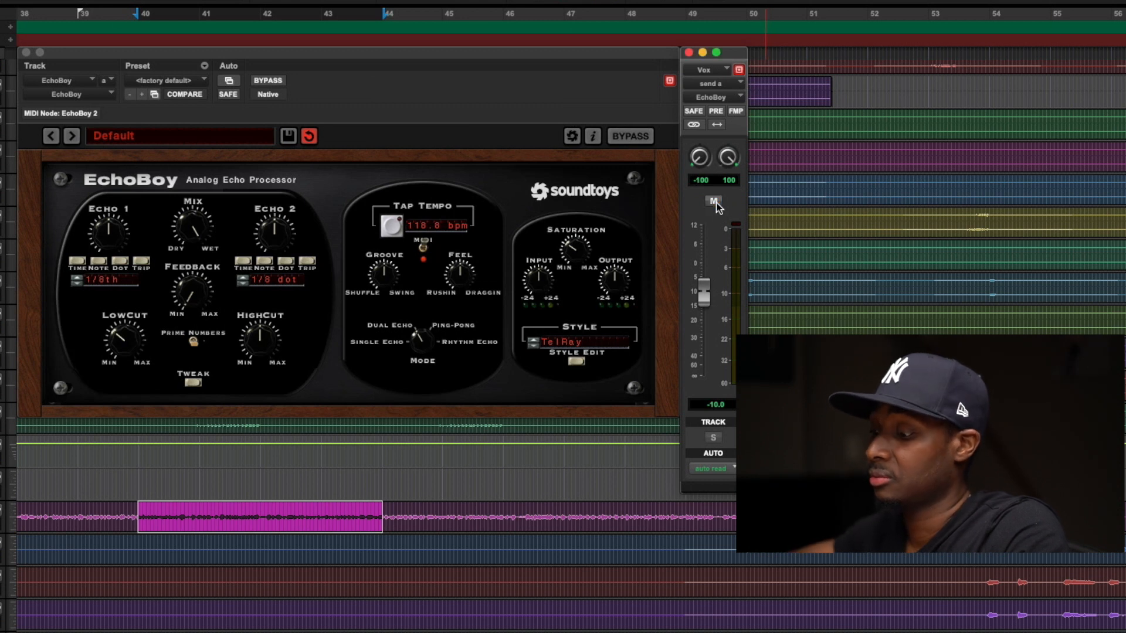
key(space)
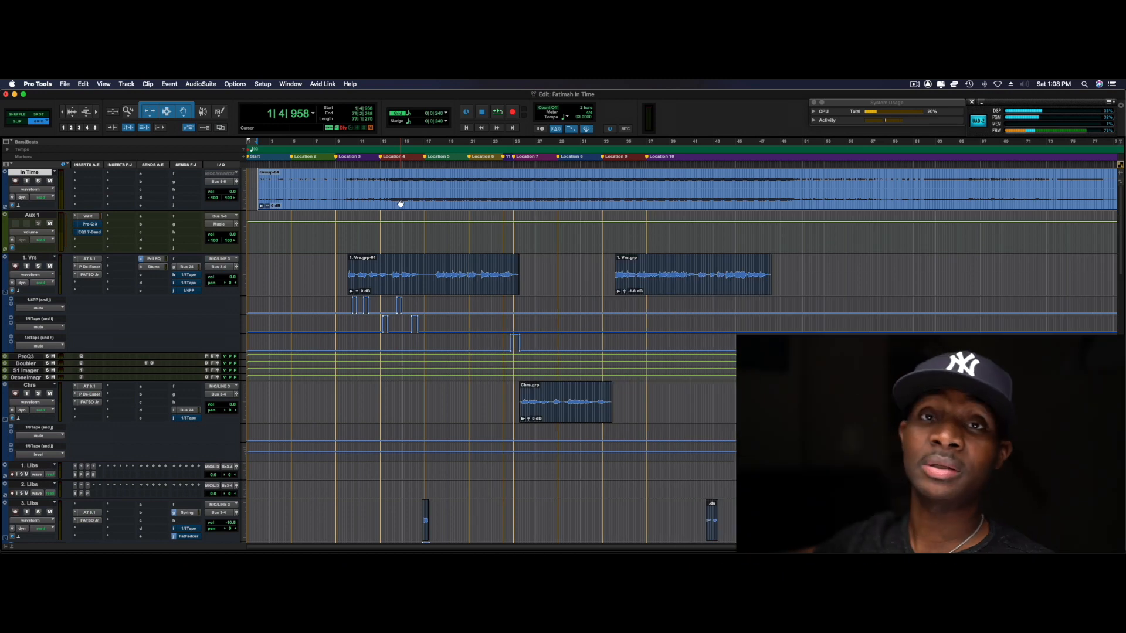
Step: Play the In Time instrumental with the vocals, open Aux 1's EQ3 7-Band, and take it out of bypass
key(space)
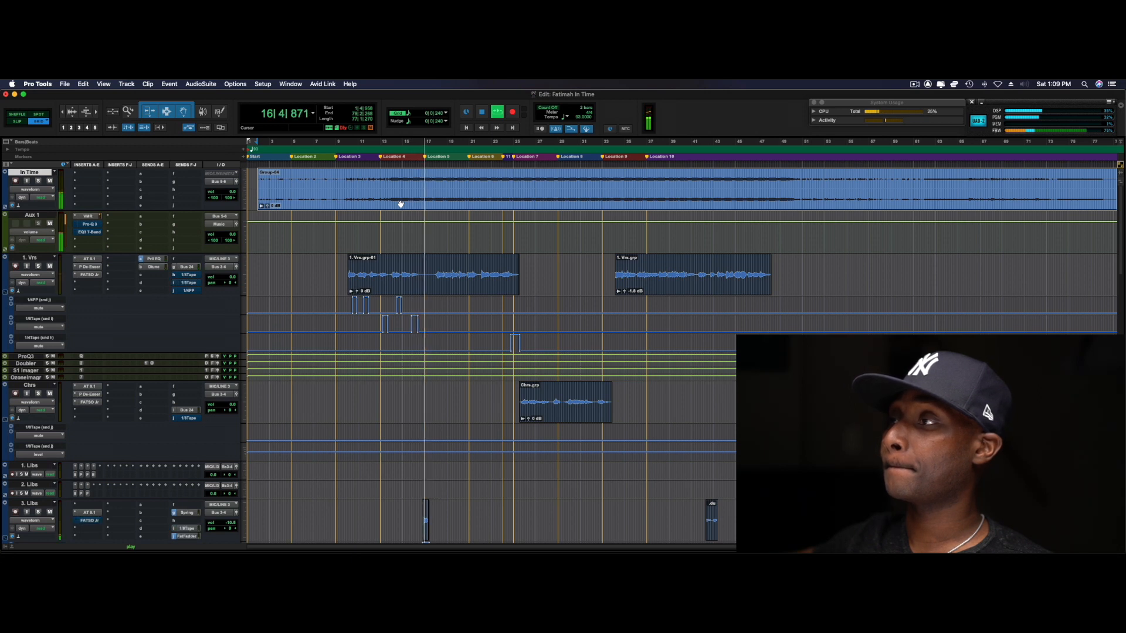
key(space)
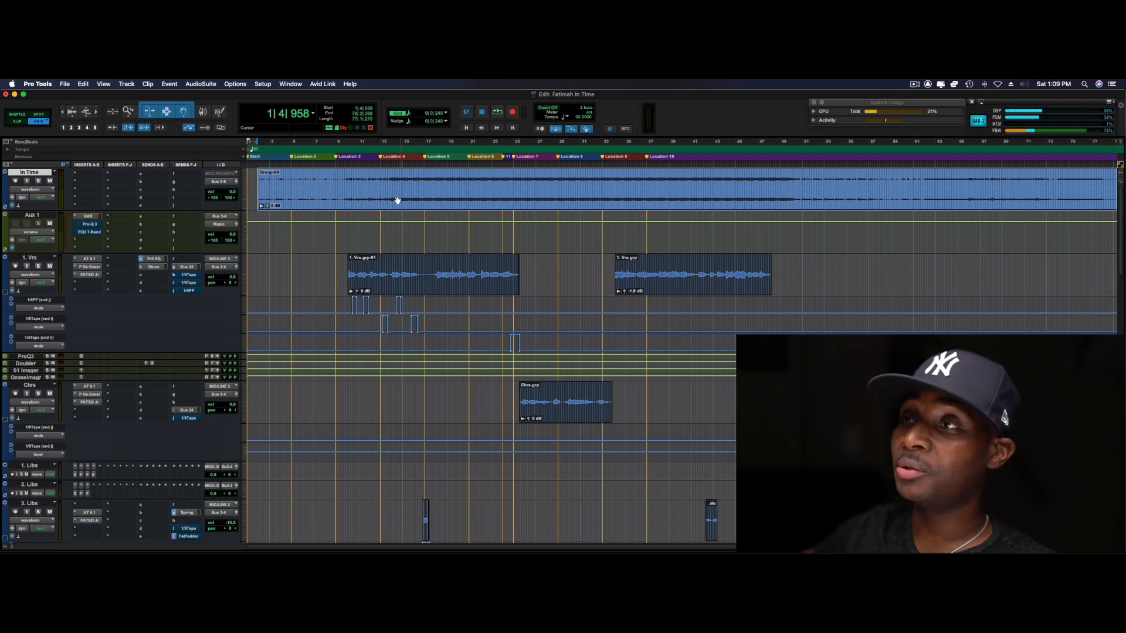
click(84, 234)
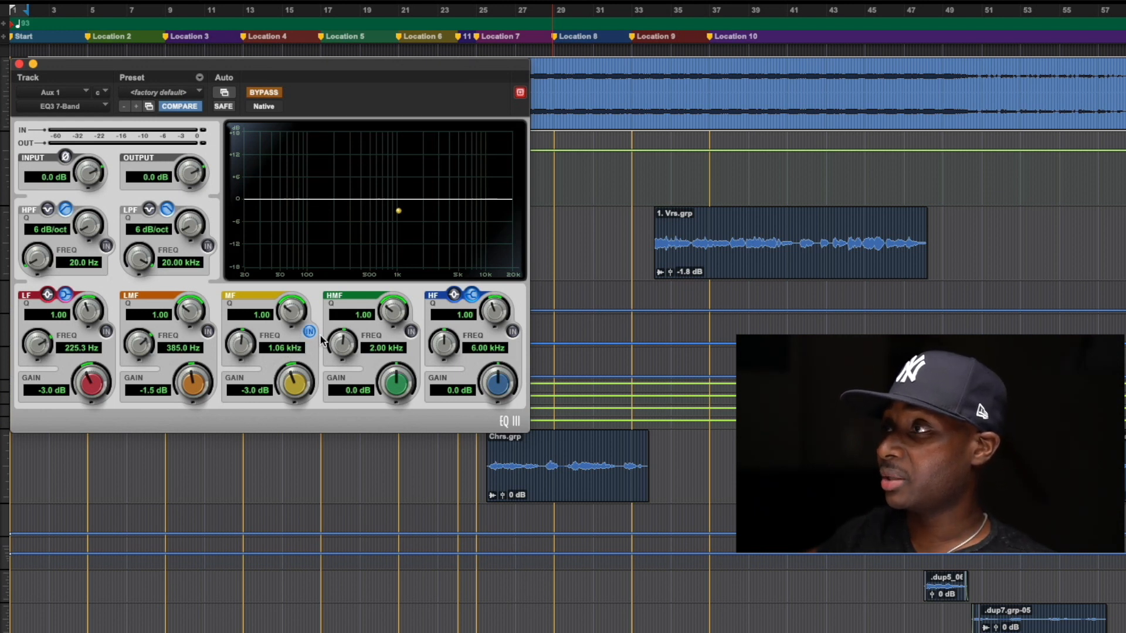
click(262, 91)
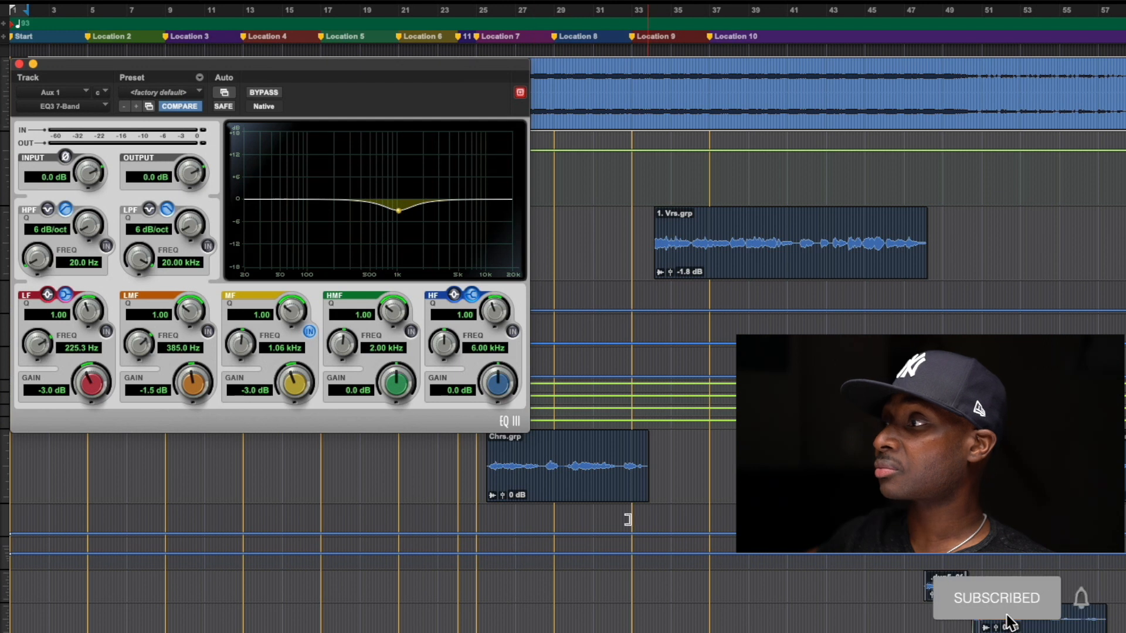
Step: Select the Chrs.grp clip and enable the EQ3 7-Band's LMF and LF cuts
click(612, 478)
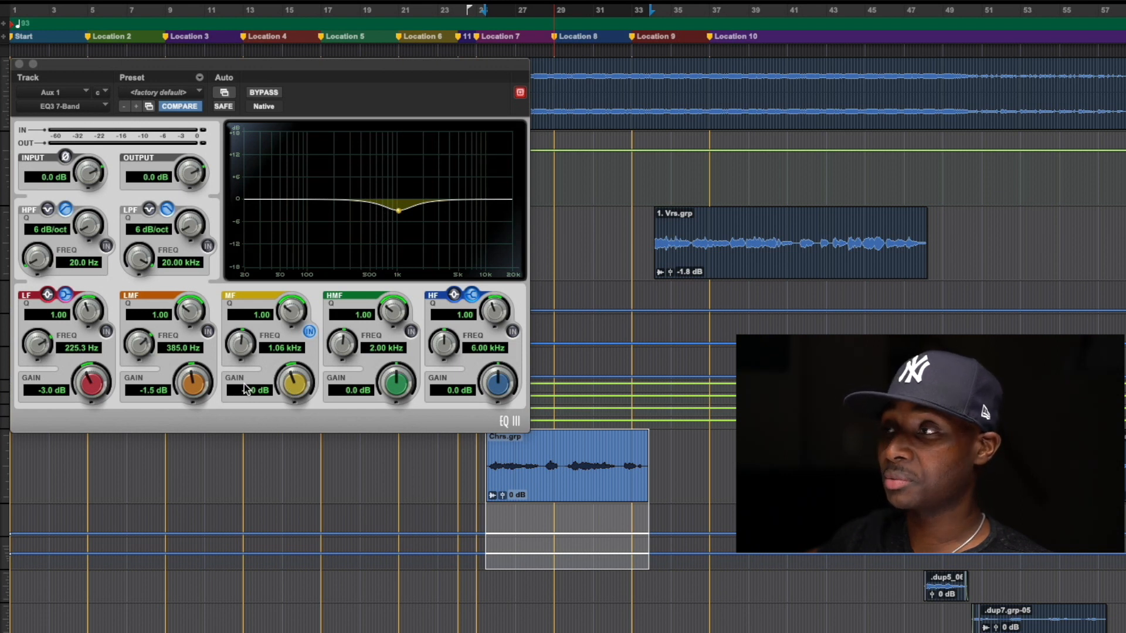
click(206, 333)
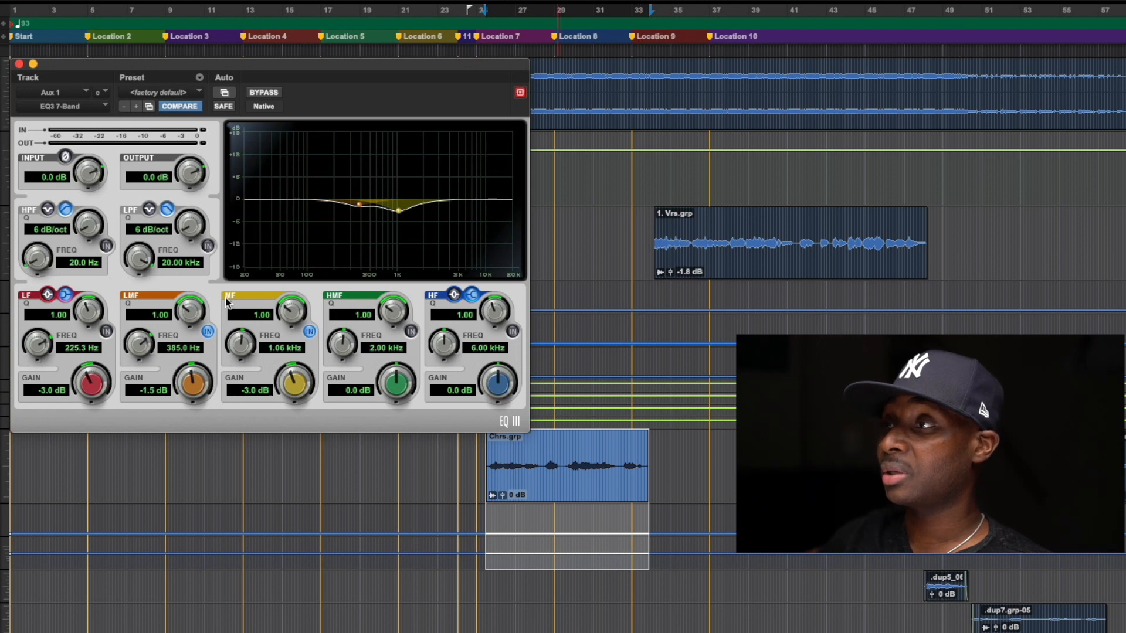
click(106, 332)
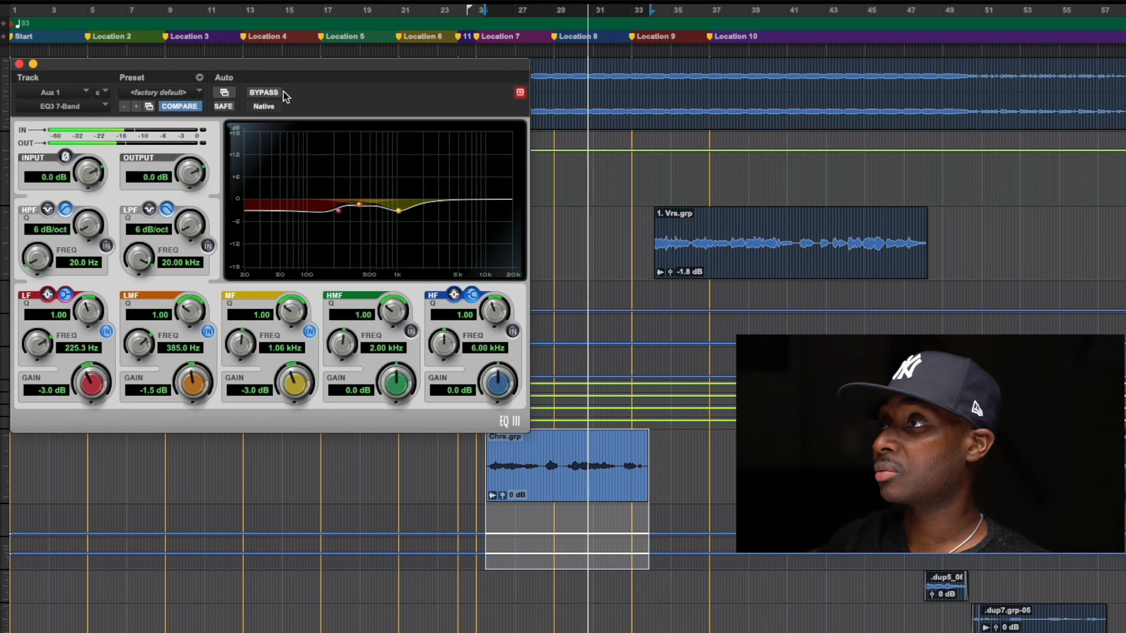
Step: Compare the chorus with the EQ3 7-Band bypassed and active, leaving the EQ bypassed
click(264, 92)
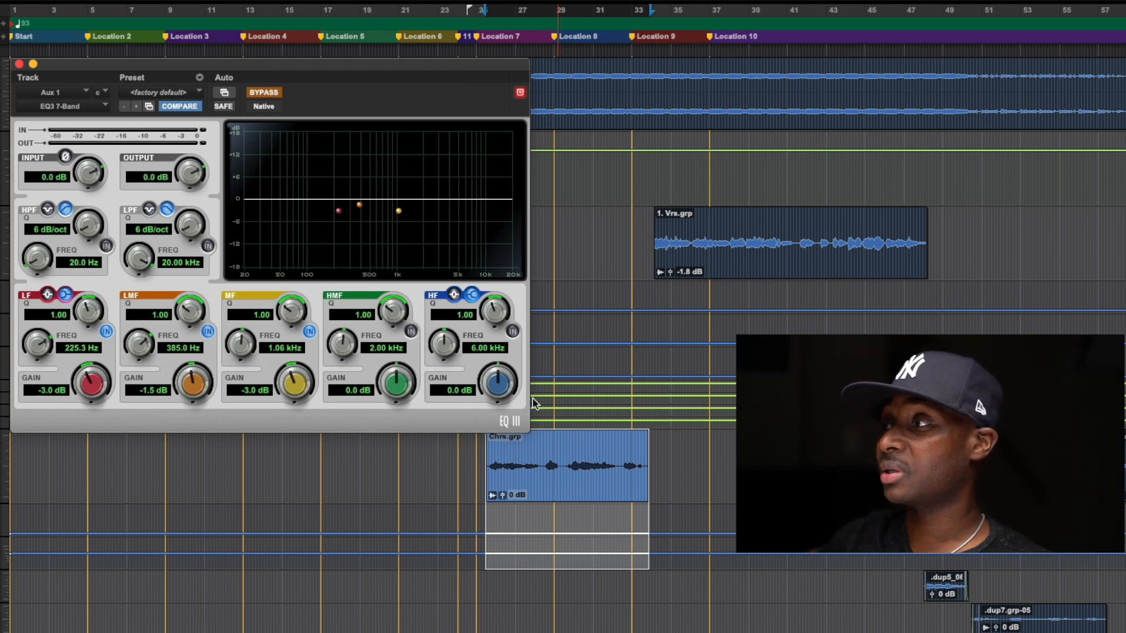
click(273, 93)
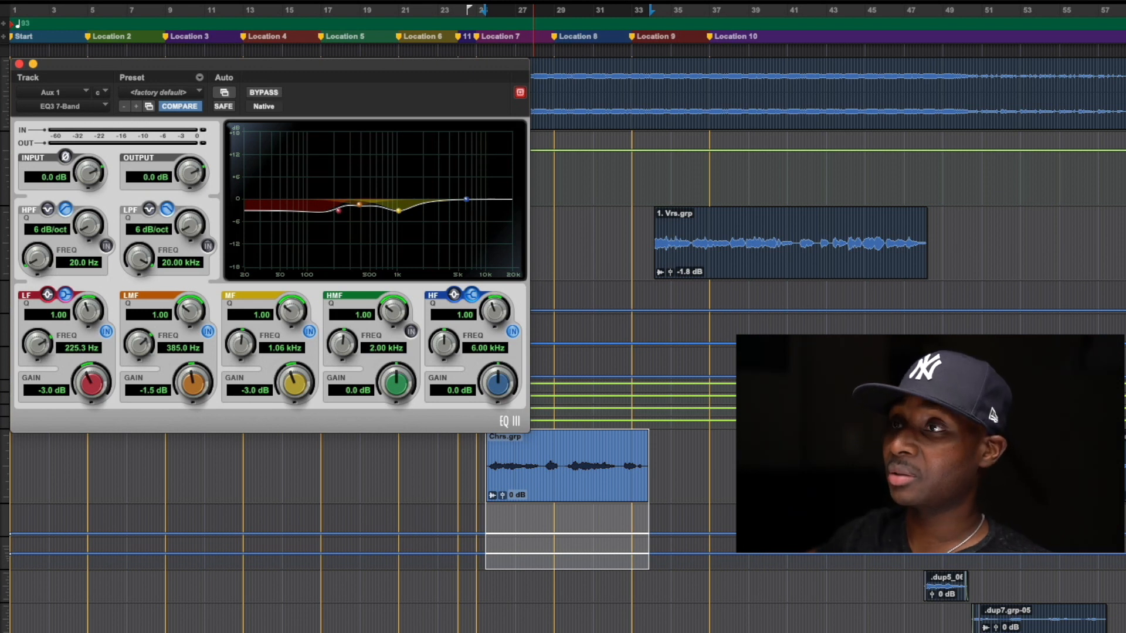
click(264, 92)
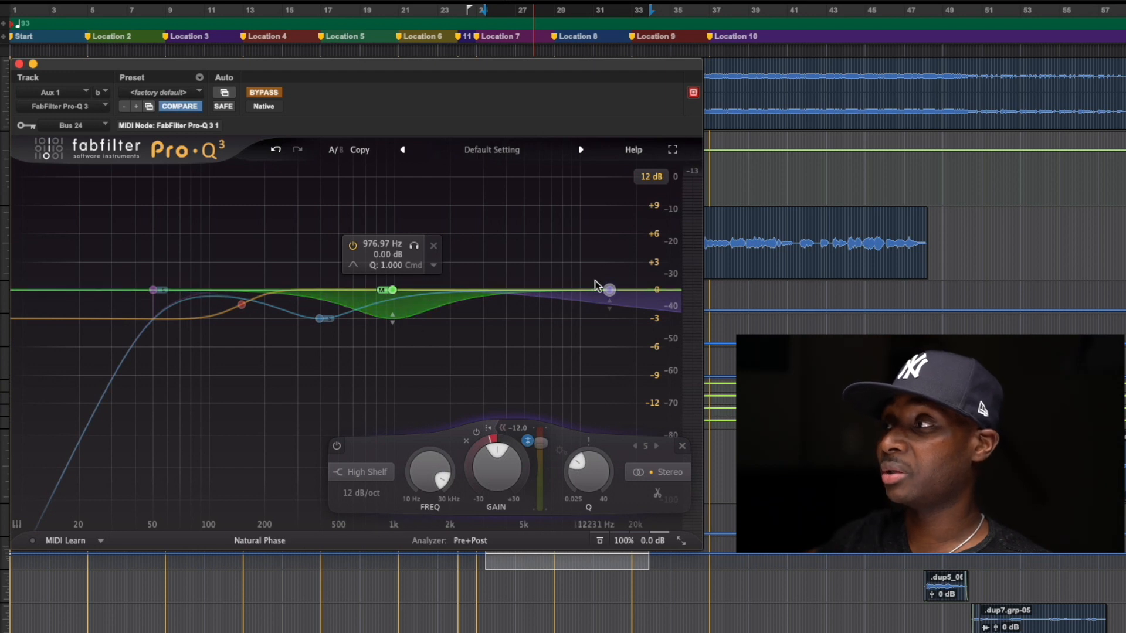
Step: Enable Aux 1's Pro-Q 3, play the chorus, and set the 976.97 Hz dynamic band's threshold to -8.9 dB
click(264, 95)
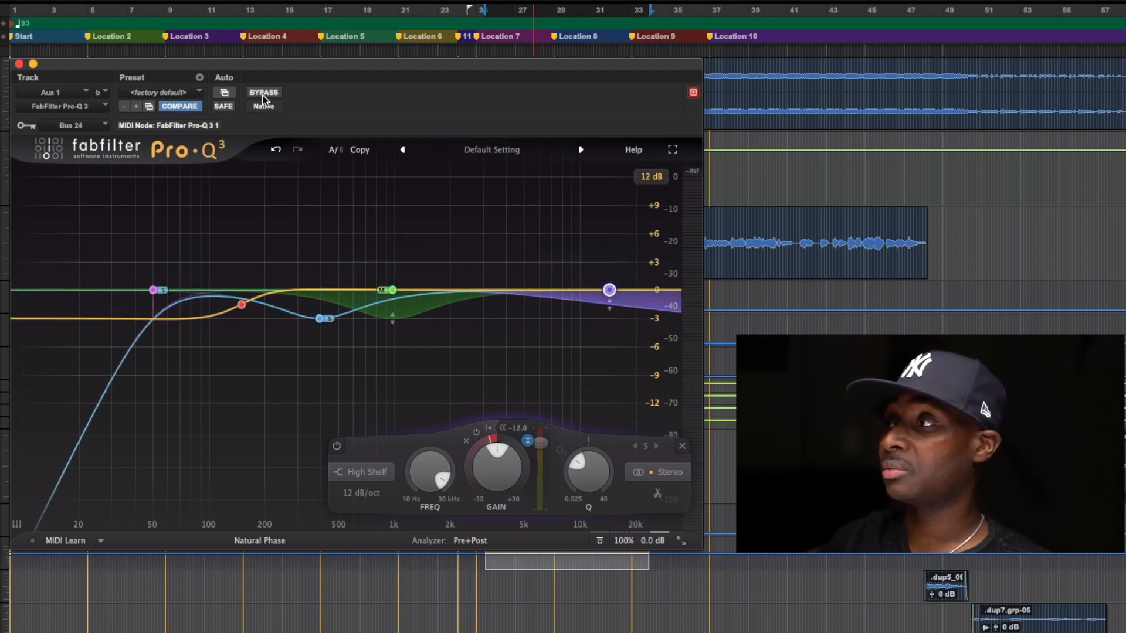
key(space)
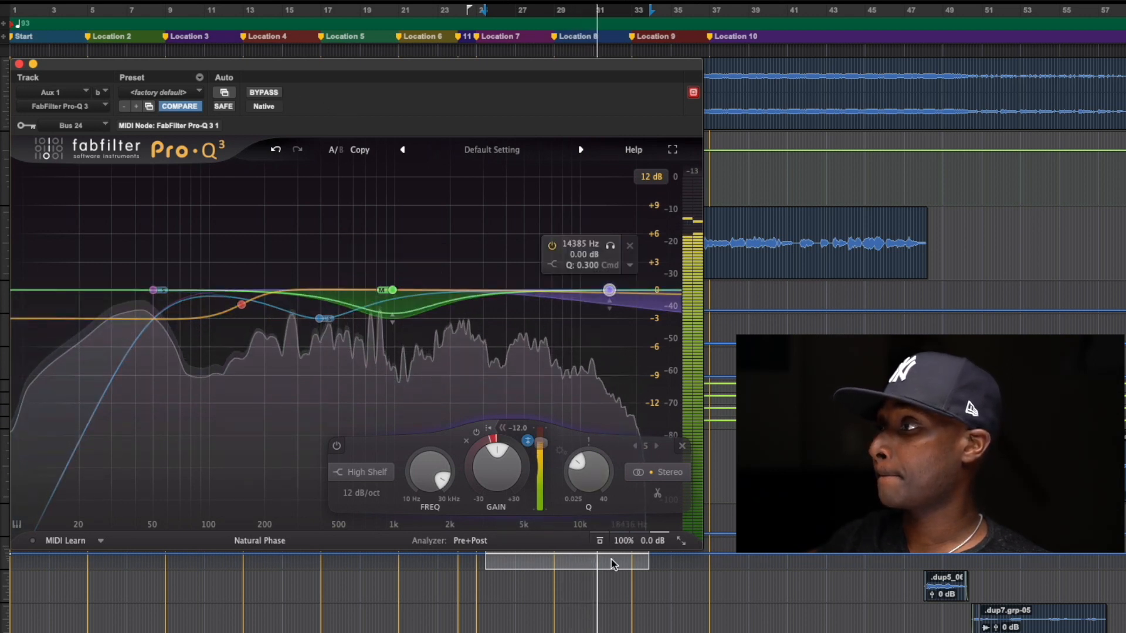
click(392, 290)
drag(437, 447, 438, 436)
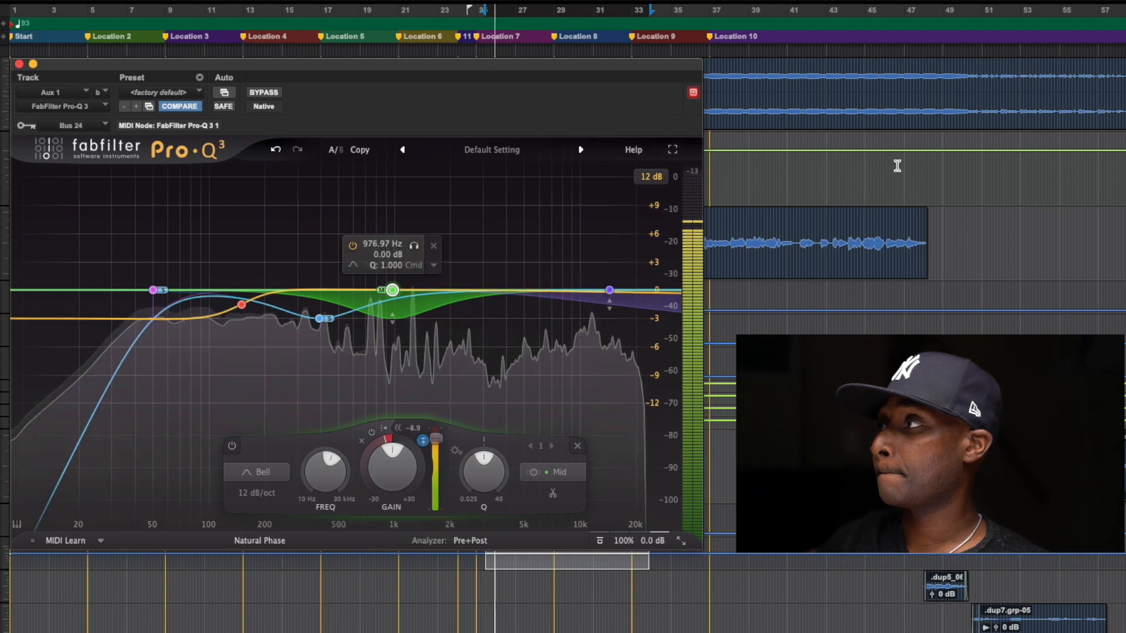
Step: Play the In Time track from the start and set Pro-Q 3 band 1's dynamic threshold to -12.2 dB
click(865, 120)
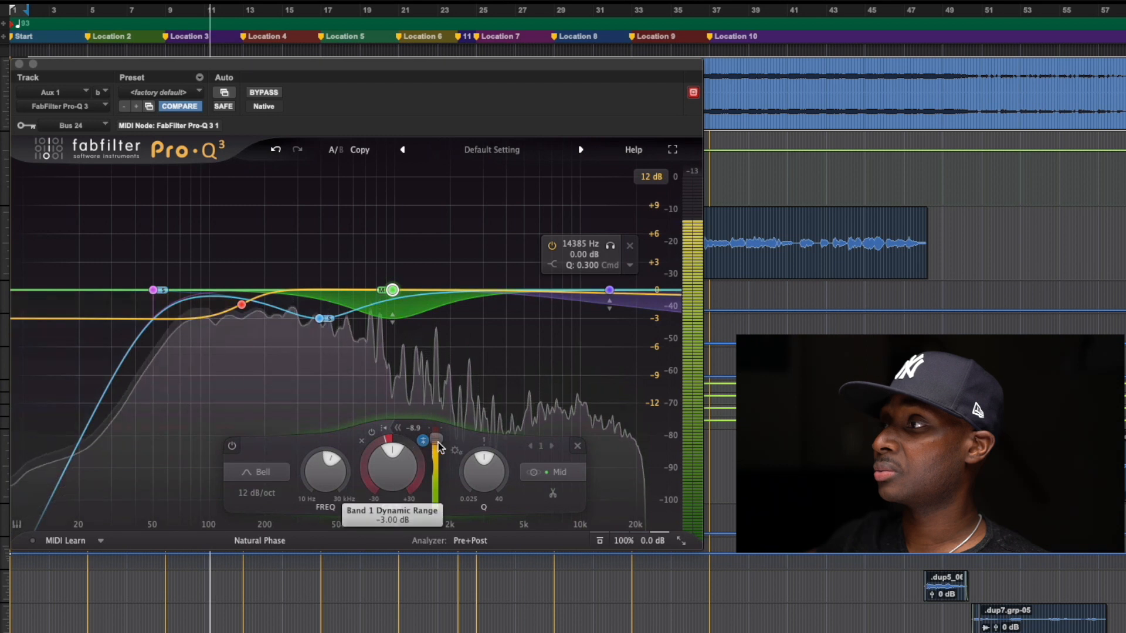
drag(444, 446, 438, 452)
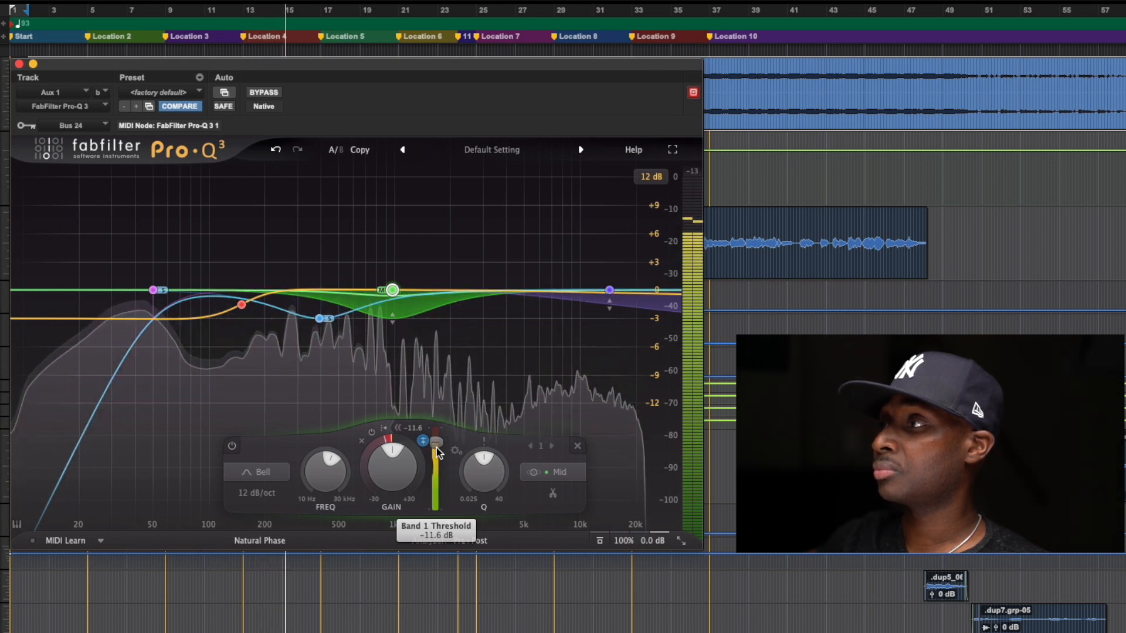
drag(437, 448, 435, 451)
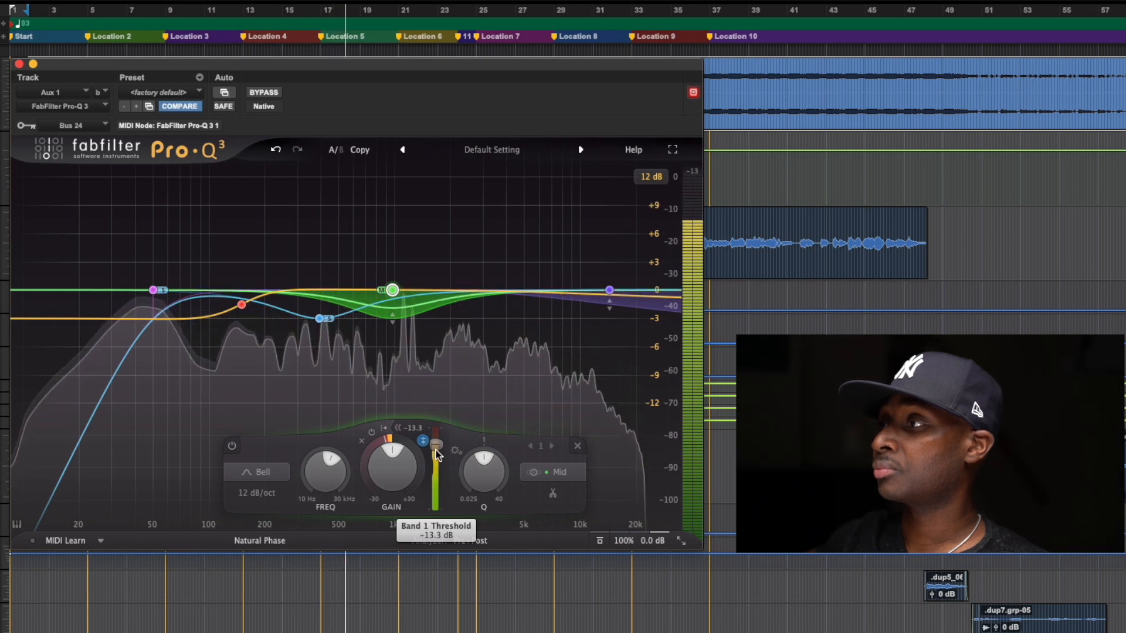
drag(434, 451, 435, 449)
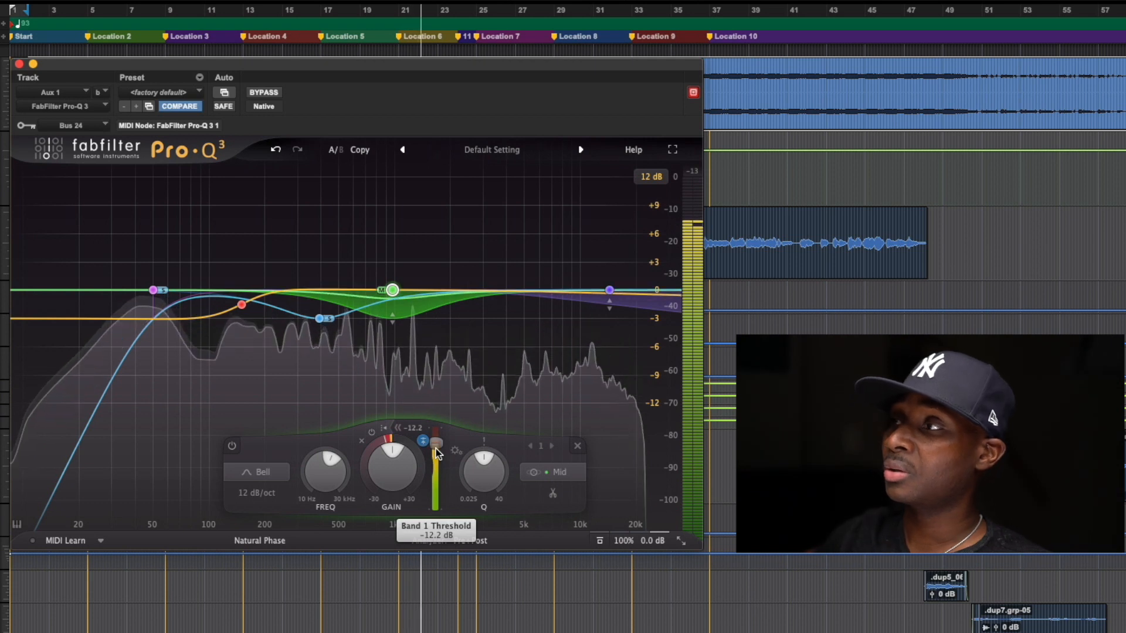
key(space)
Step: Review the settings of Pro-Q 3's dynamic mid bell, high shelf and low-cut bands
mouse_move(241, 333)
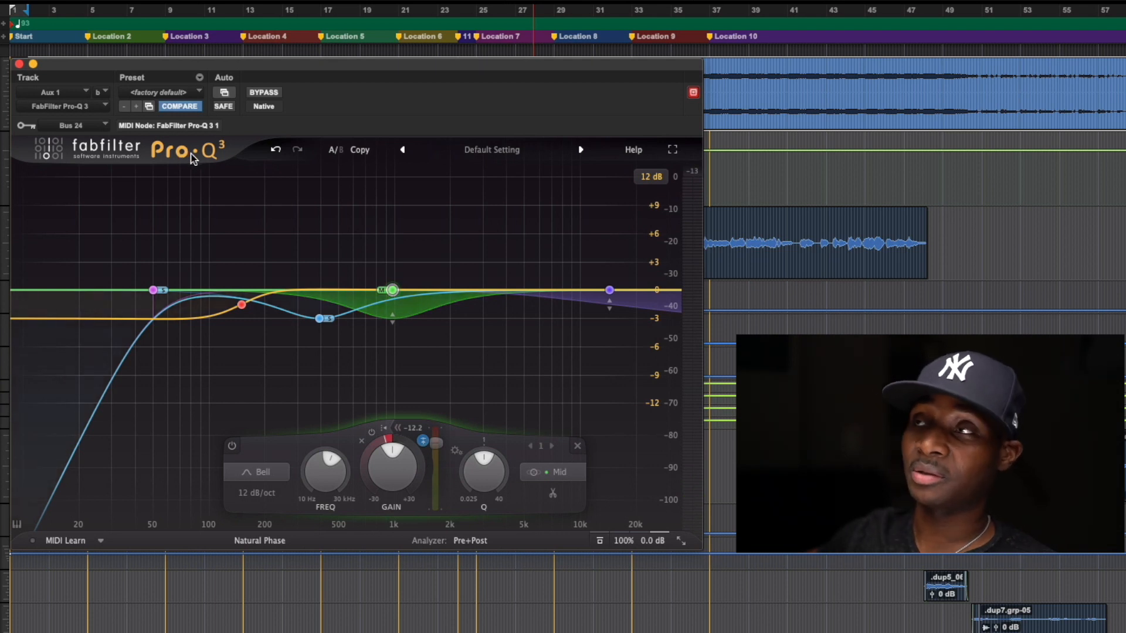
mouse_move(393, 293)
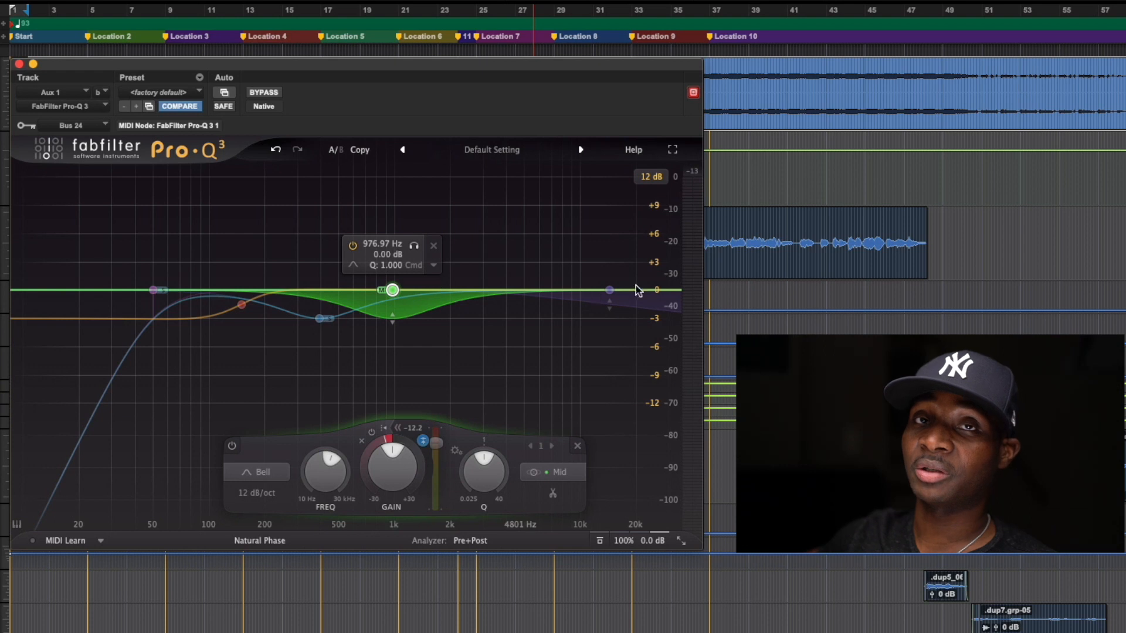
mouse_move(648, 288)
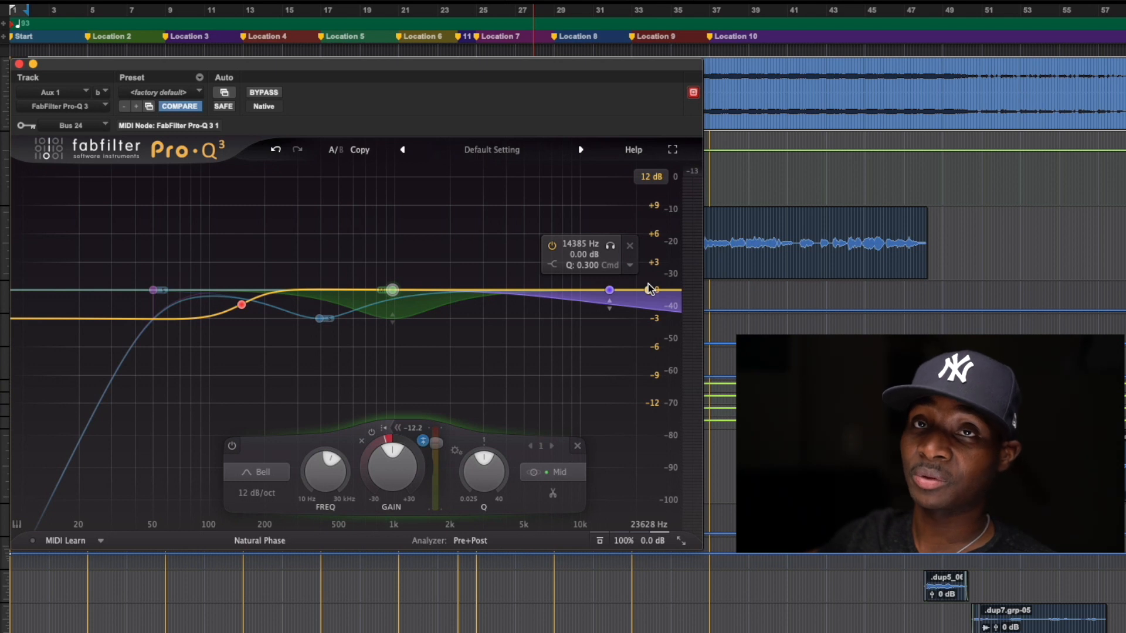
mouse_move(154, 290)
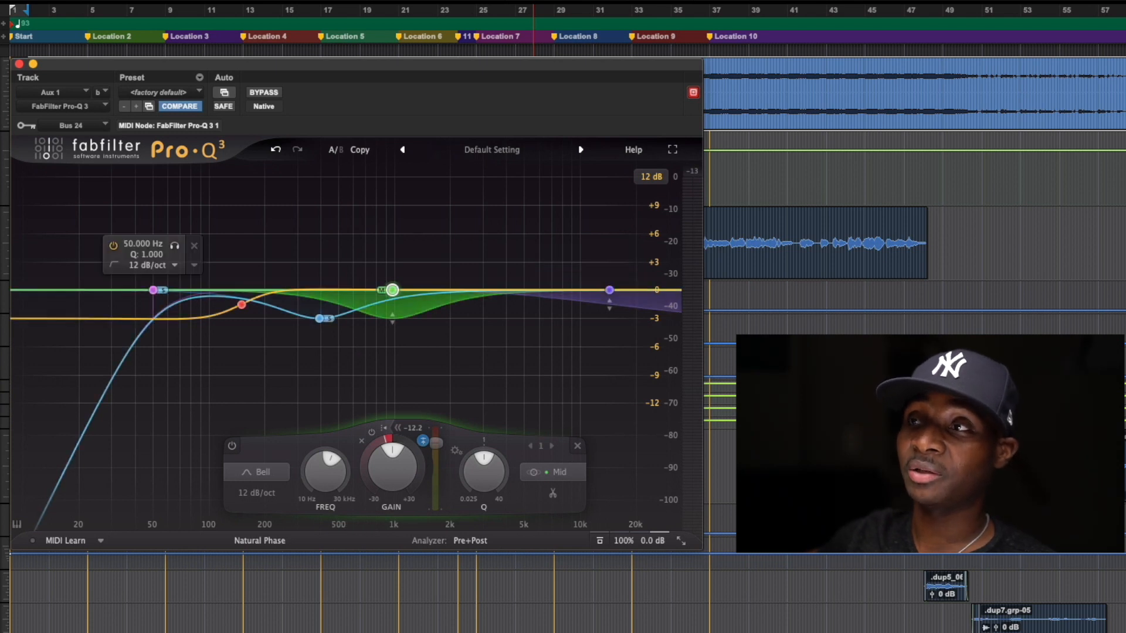